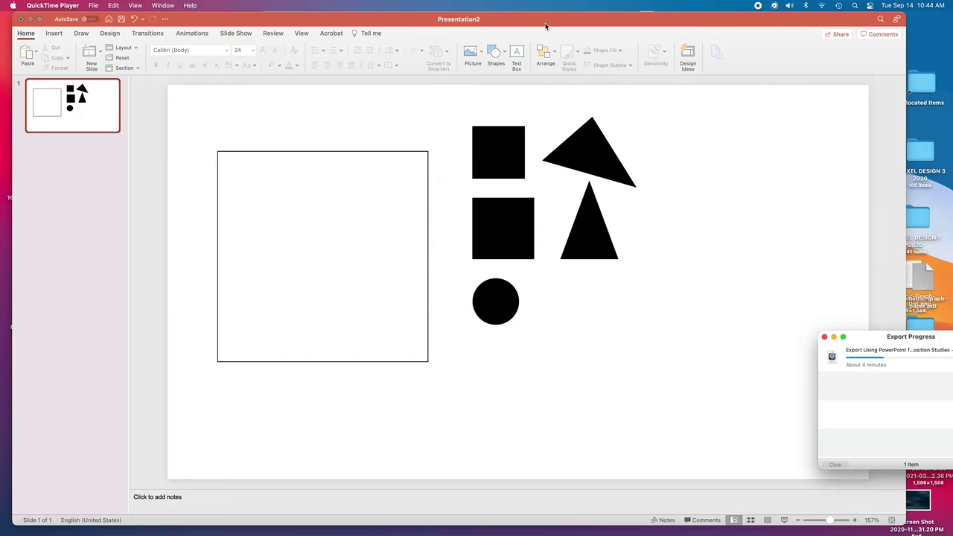
- Bring the PowerPoint presentation in front of the export window and select the lower black square
{"action": "left_click", "coordinate": [544, 25]}
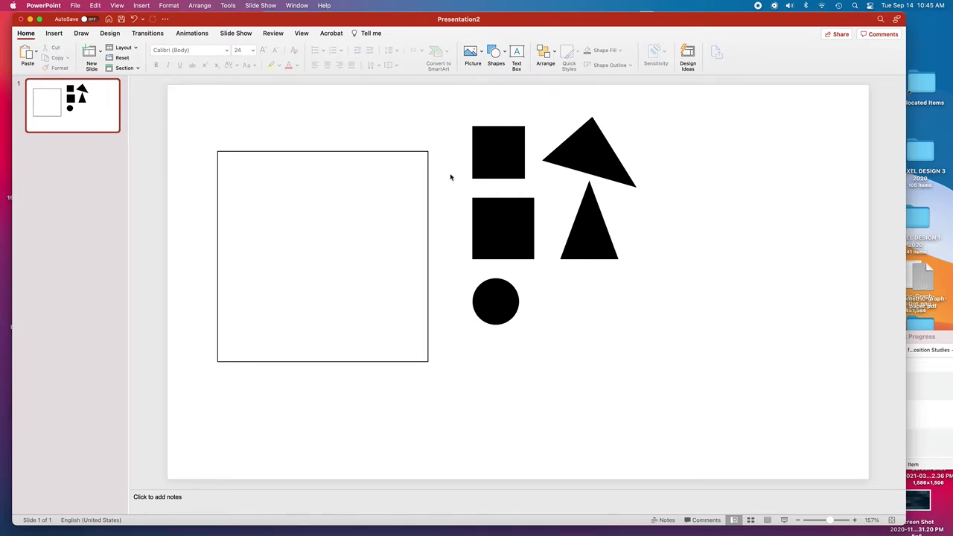
{"action": "left_click", "coordinate": [506, 230]}
- Move the lower black square into the outlined square, tilt it slightly, and set it over the left edge
{"action": "left_click_drag", "start_coordinate": [506, 230], "coordinate": [278, 227]}
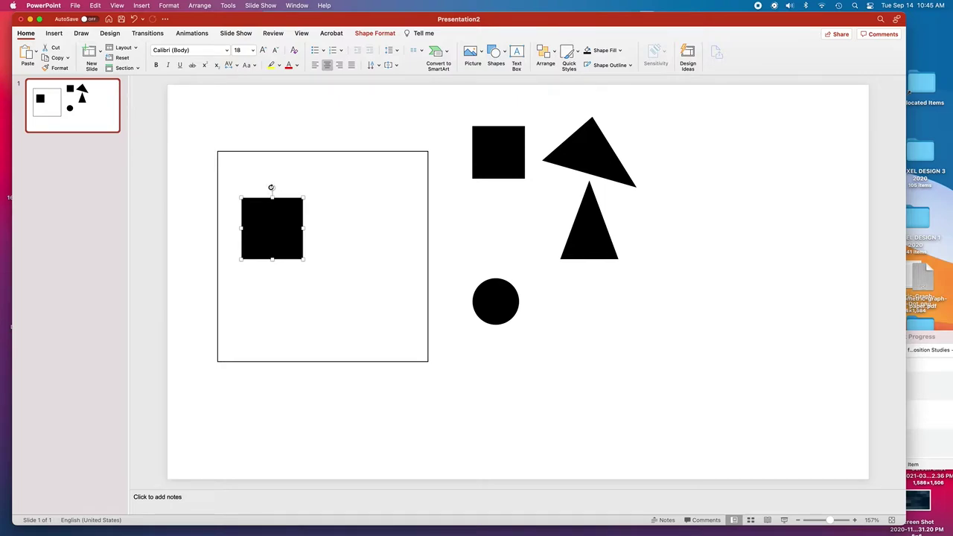
{"action": "mouse_move", "coordinate": [271, 187]}
{"action": "left_mouse_down"}
{"action": "mouse_move", "coordinate": [313, 202]}
{"action": "mouse_move", "coordinate": [272, 195]}
{"action": "mouse_move", "coordinate": [282, 183]}
{"action": "mouse_move", "coordinate": [310, 206]}
{"action": "mouse_move", "coordinate": [282, 185]}
{"action": "left_mouse_up"}
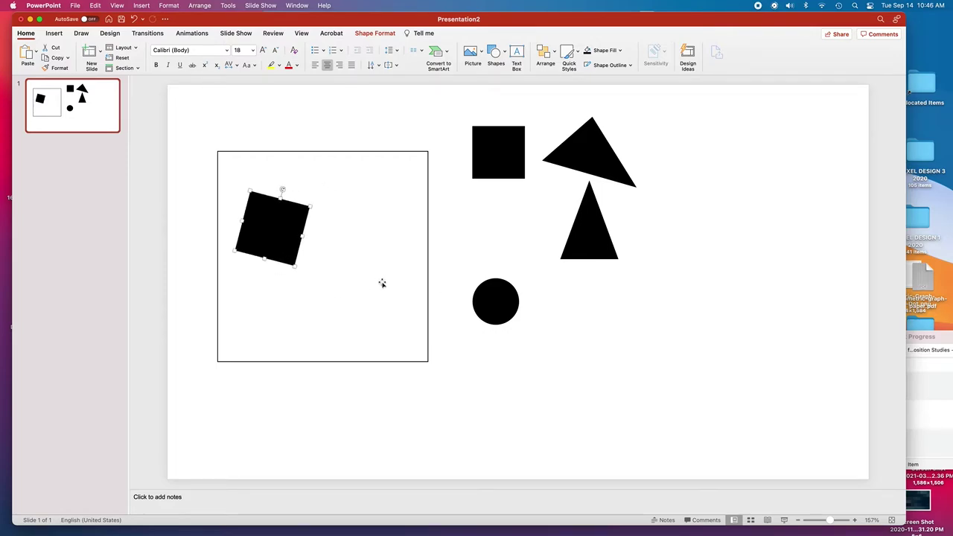
{"action": "left_click_drag", "start_coordinate": [272, 233], "coordinate": [235, 225]}
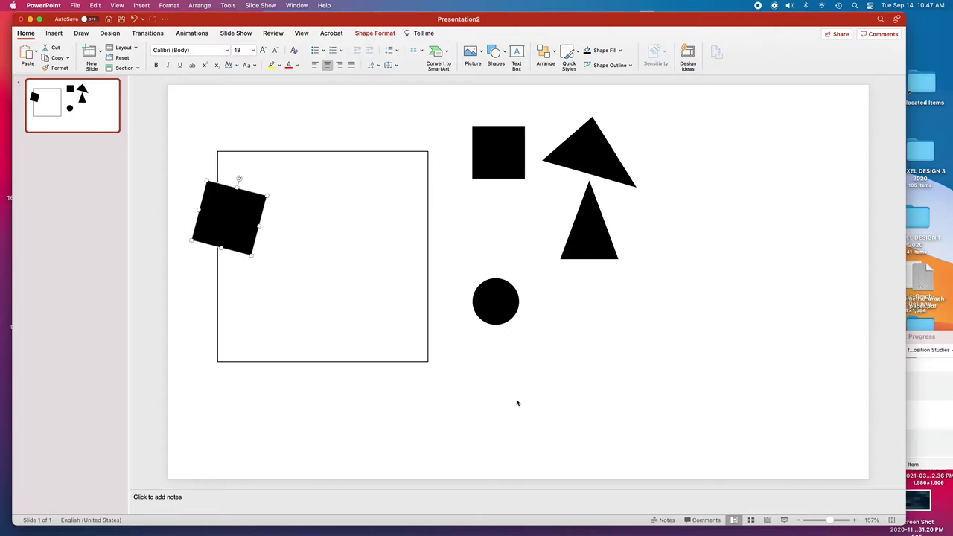
{"action": "left_click", "coordinate": [494, 56]}
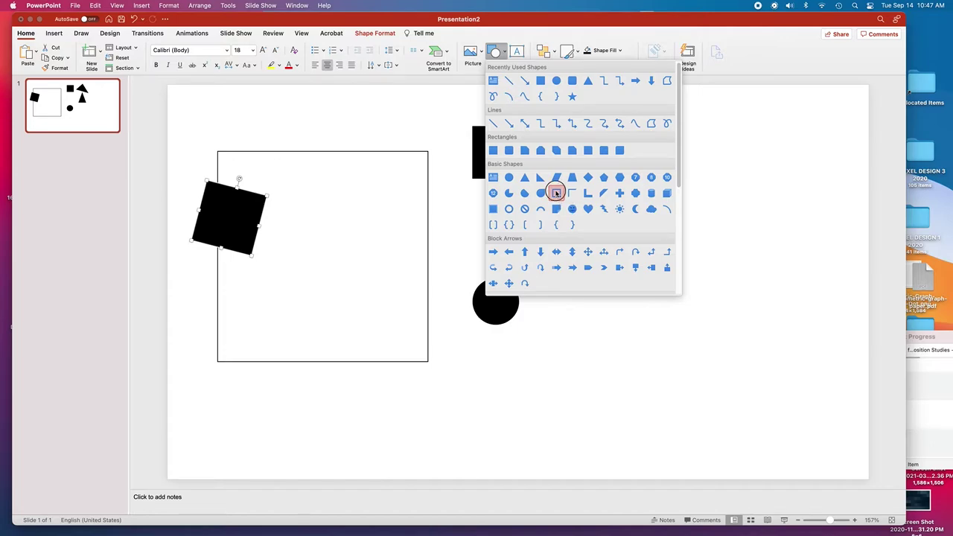
- Draw a 6 by 6 inch Frame shape, thicken its border, and move it up-left over the outlined square
{"action": "left_click", "coordinate": [556, 194]}
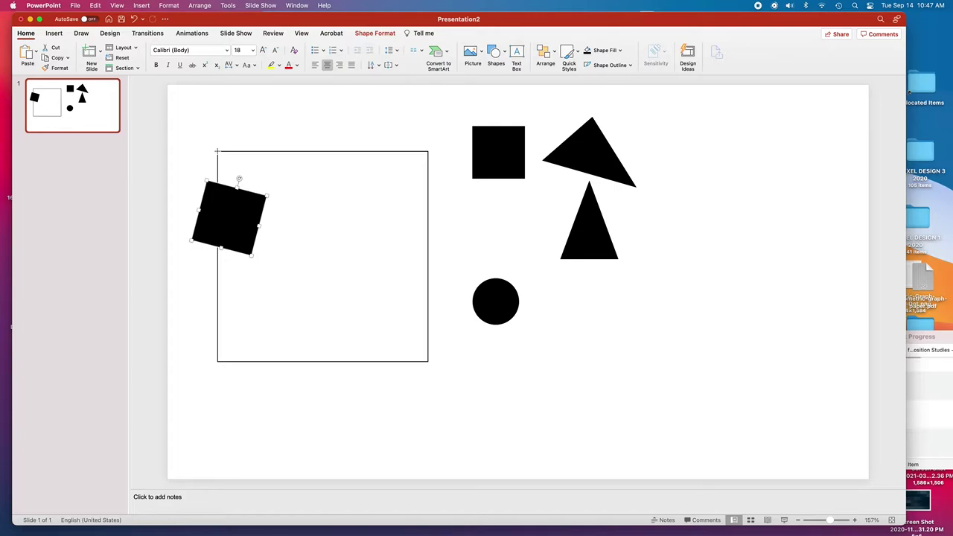
{"action": "left_click_drag", "start_coordinate": [218, 151], "coordinate": [429, 363]}
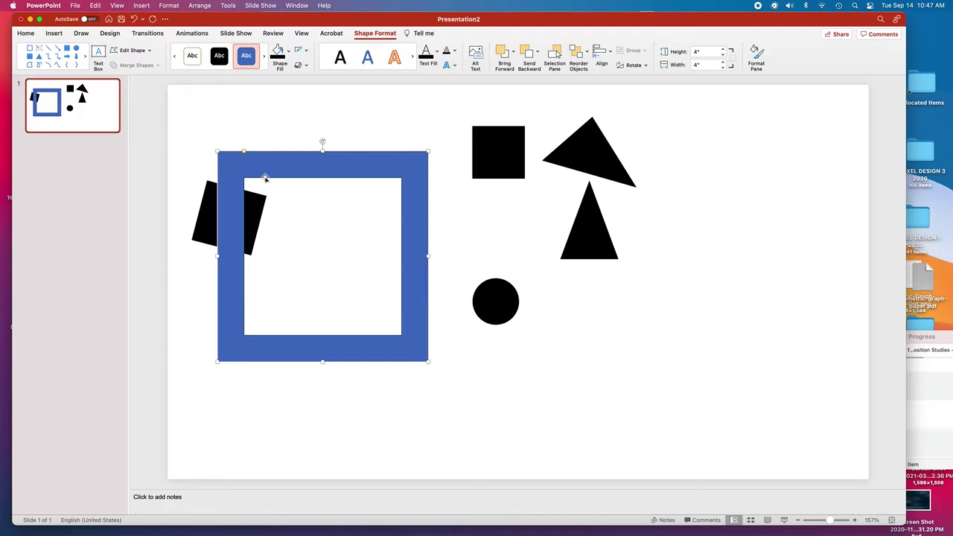
{"action": "left_click", "coordinate": [696, 51]}
{"action": "type", "text": "6"}
{"action": "left_click", "coordinate": [696, 65]}
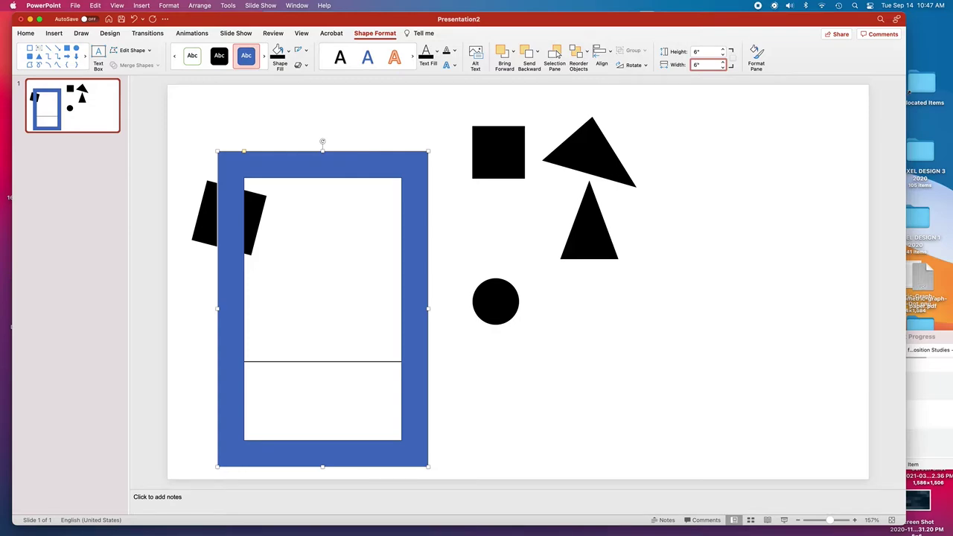
{"action": "key", "text": "Return"}
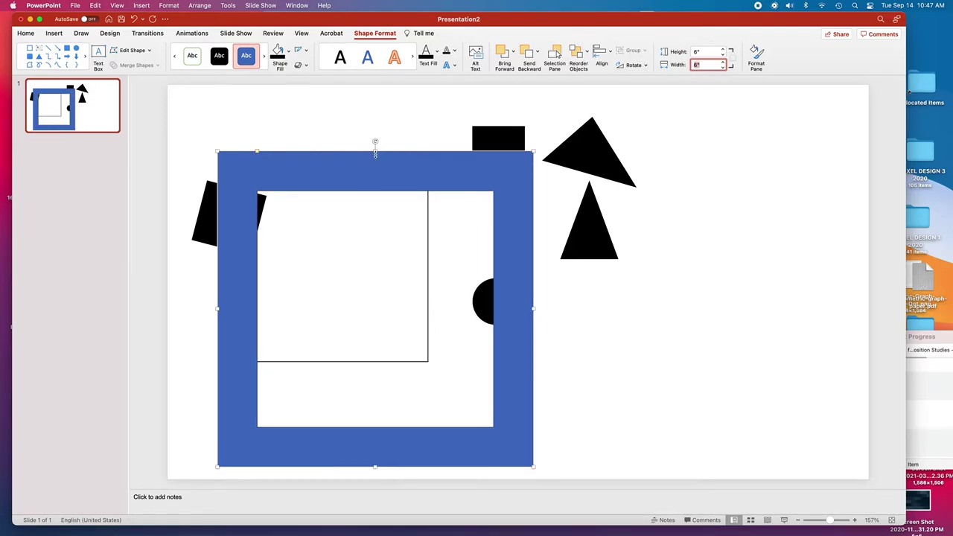
{"action": "left_click_drag", "start_coordinate": [257, 152], "coordinate": [265, 152]}
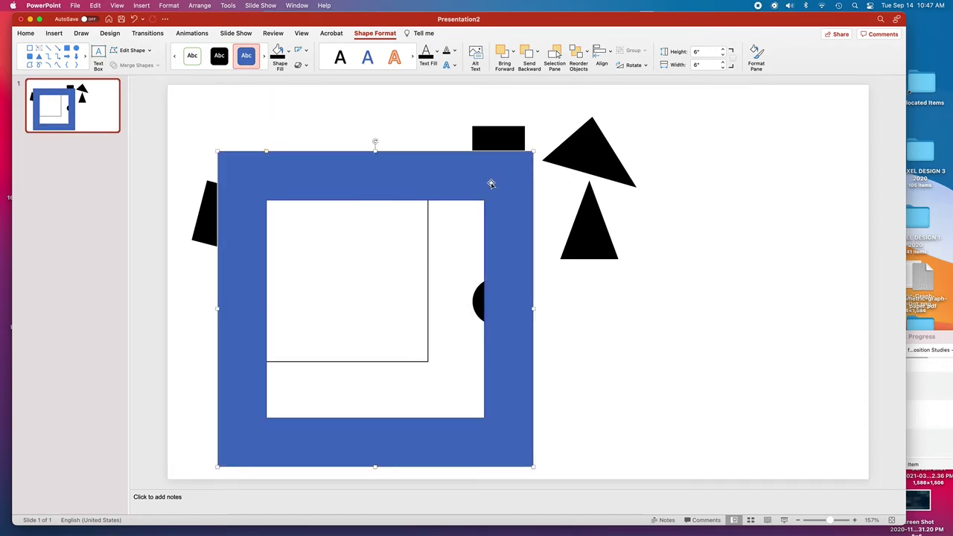
{"action": "left_click_drag", "start_coordinate": [471, 176], "coordinate": [422, 130]}
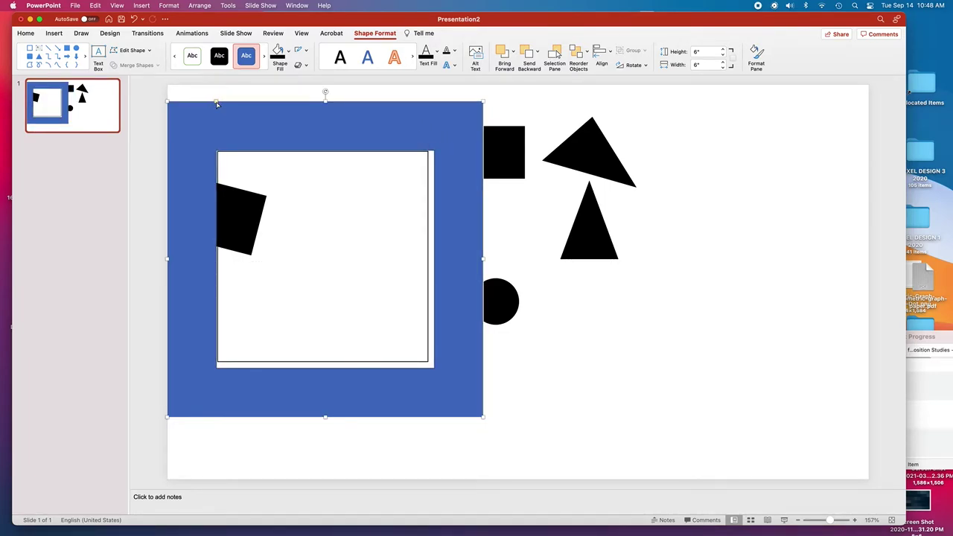
- Nudge the frame and fine-tune its border thickness so its opening matches the outlined square
{"action": "mouse_move", "coordinate": [216, 102]}
{"action": "left_mouse_down"}
{"action": "mouse_move", "coordinate": [233, 115]}
{"action": "mouse_move", "coordinate": [217, 100]}
{"action": "left_mouse_up"}
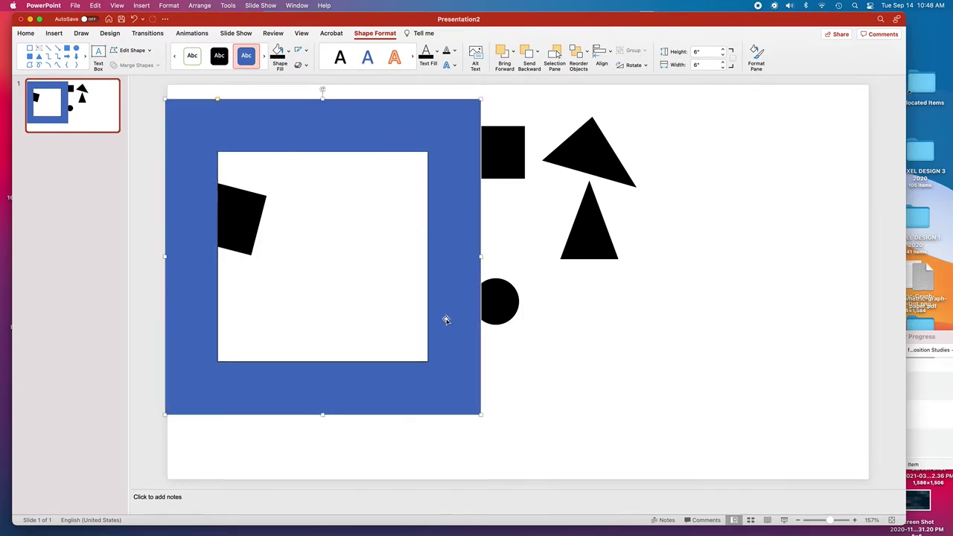
{"action": "key", "text": "Right"}
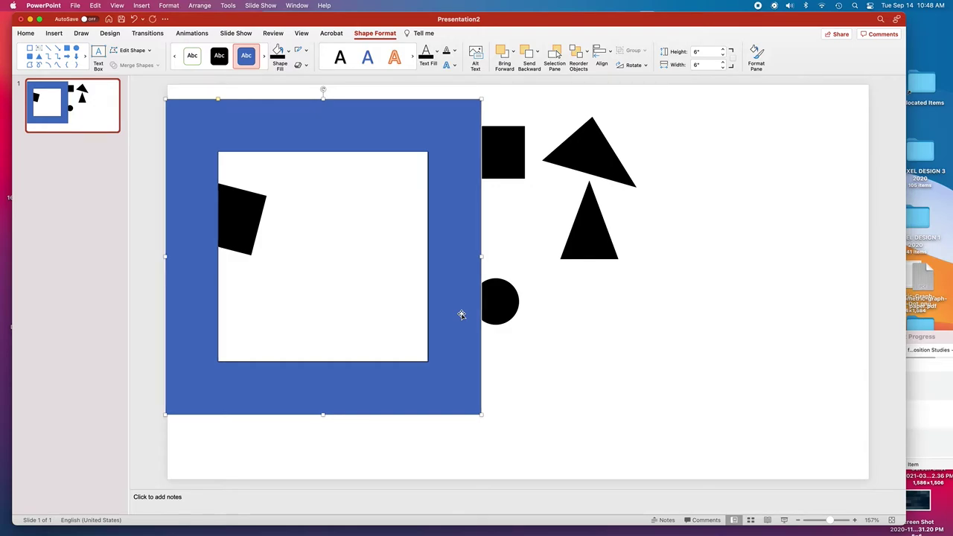
{"action": "key", "text": "Up"}
{"action": "key", "text": "Down"}
{"action": "key", "text": "Left"}
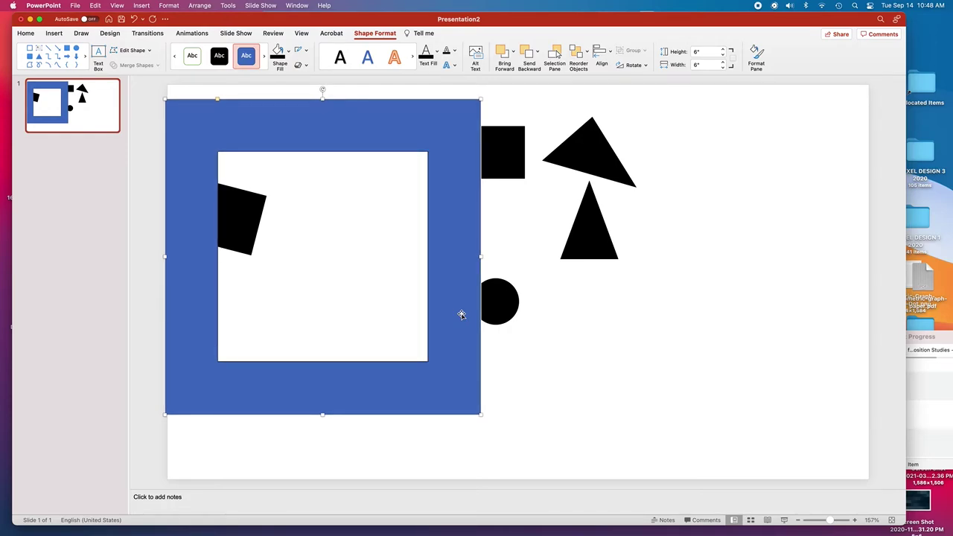
{"action": "left_click", "coordinate": [218, 99]}
{"action": "left_click_drag", "start_coordinate": [219, 100], "coordinate": [217, 100]}
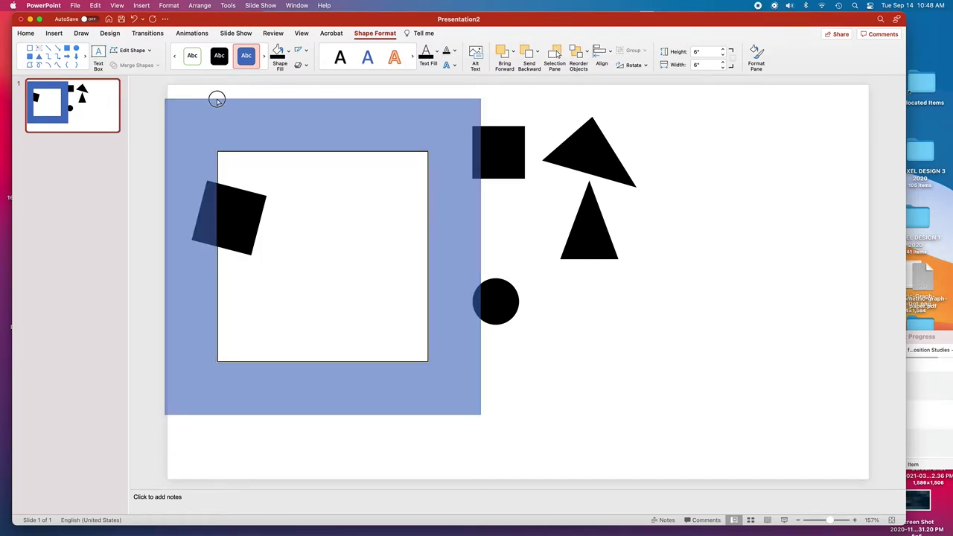
{"action": "left_click_drag", "start_coordinate": [217, 100], "coordinate": [216, 100]}
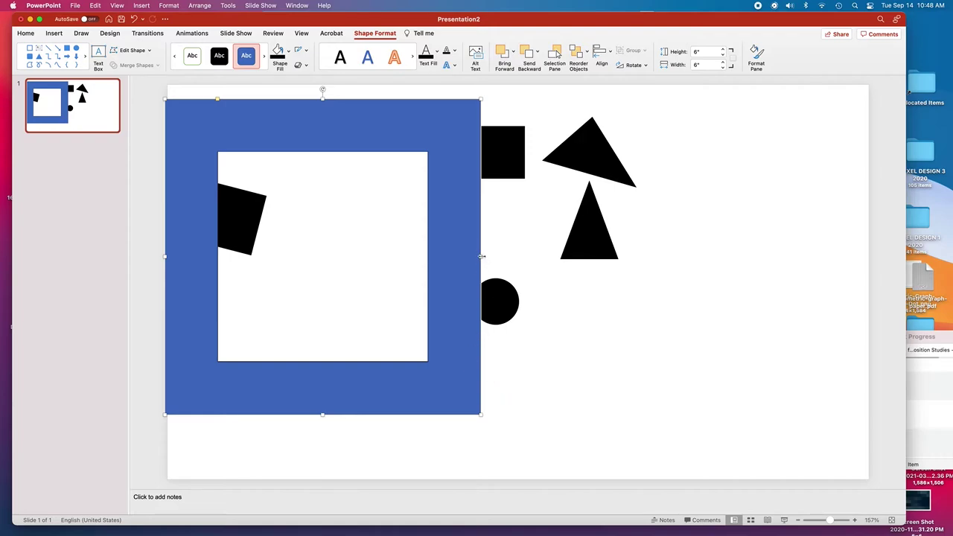
- Set the frame's height to 8 inches
{"action": "left_click", "coordinate": [696, 52]}
{"action": "type", "text": "8"}
{"action": "left_click", "coordinate": [697, 65]}
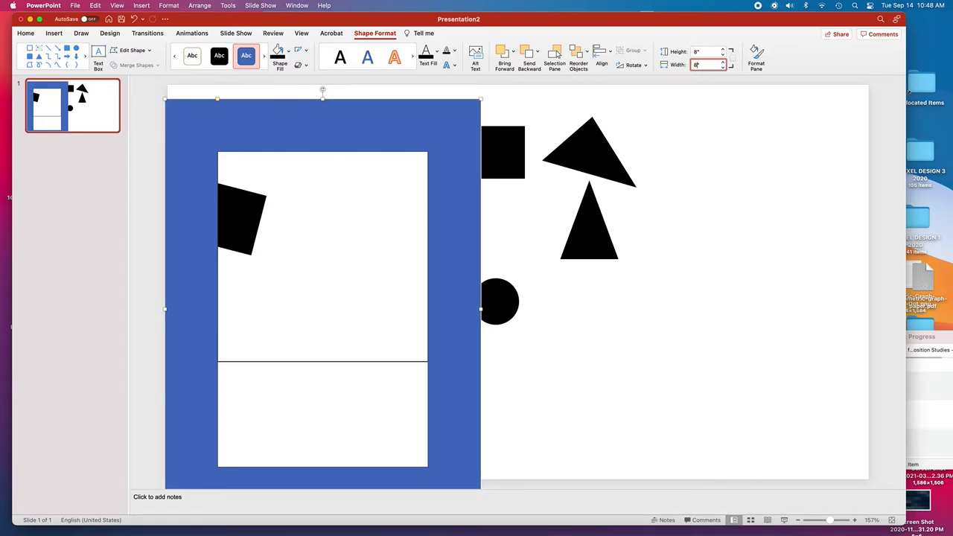
- Make the frame 8 inches wide and drag it up and left over the shapes
{"action": "key", "text": "Return"}
{"action": "left_click_drag", "start_coordinate": [465, 105], "coordinate": [413, 78]}
{"action": "scroll", "coordinate": [615, 236], "scroll_direction": "up", "scroll_amount": 2}
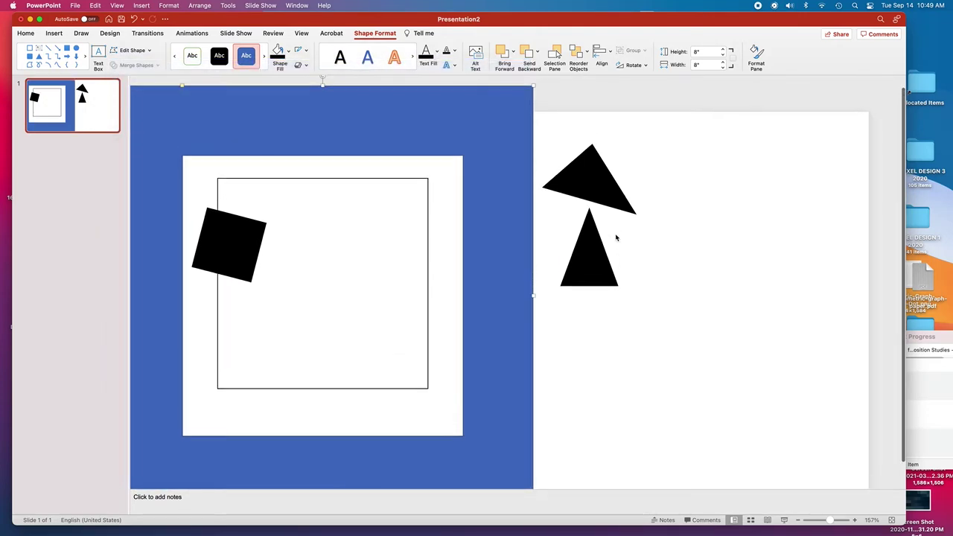
{"action": "left_click_drag", "start_coordinate": [183, 88], "coordinate": [214, 85]}
{"action": "left_click_drag", "start_coordinate": [267, 144], "coordinate": [268, 132]}
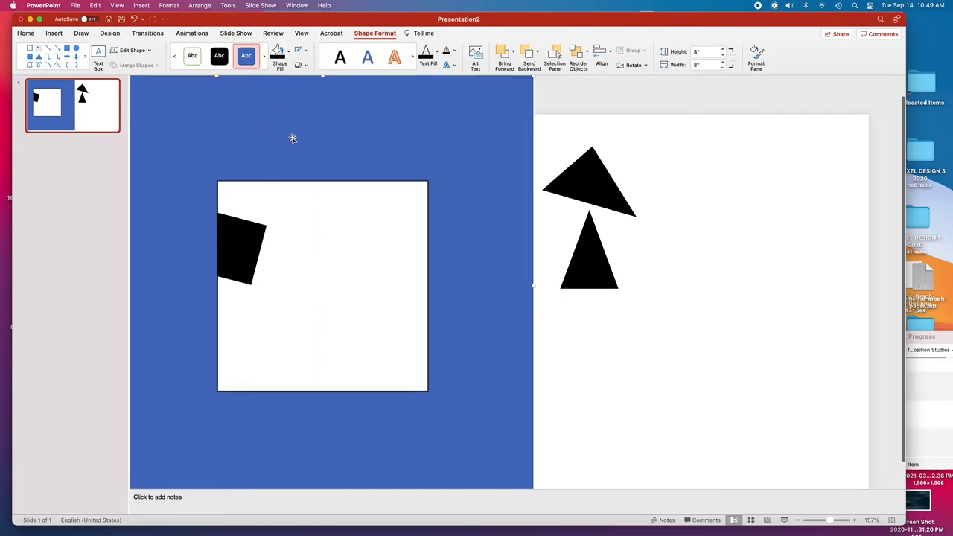
- Resize and move the 8 by 8 inch frame until its opening fits the outlined square snugly
{"action": "scroll", "coordinate": [268, 119], "scroll_direction": "up", "scroll_amount": 1}
{"action": "left_click_drag", "start_coordinate": [218, 84], "coordinate": [217, 84]}
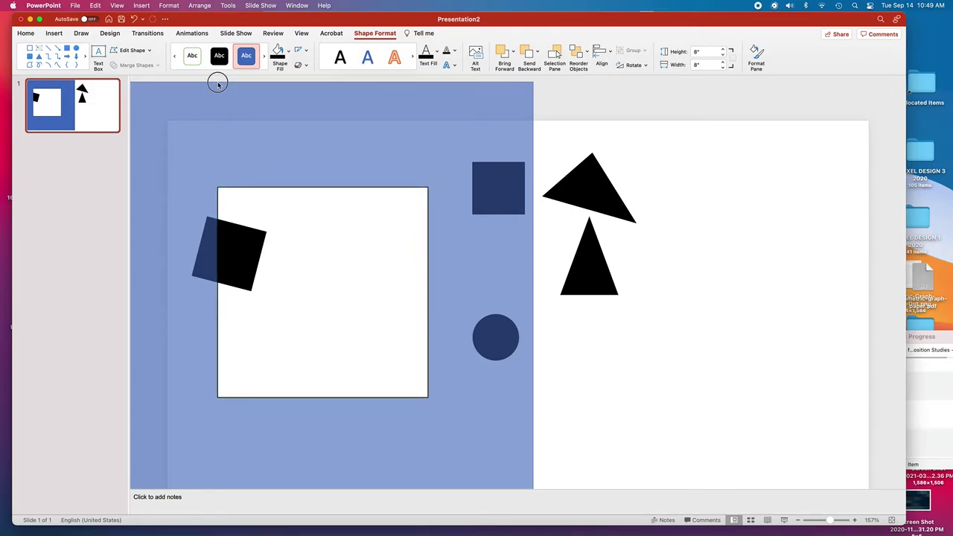
{"action": "left_click_drag", "start_coordinate": [217, 84], "coordinate": [218, 83]}
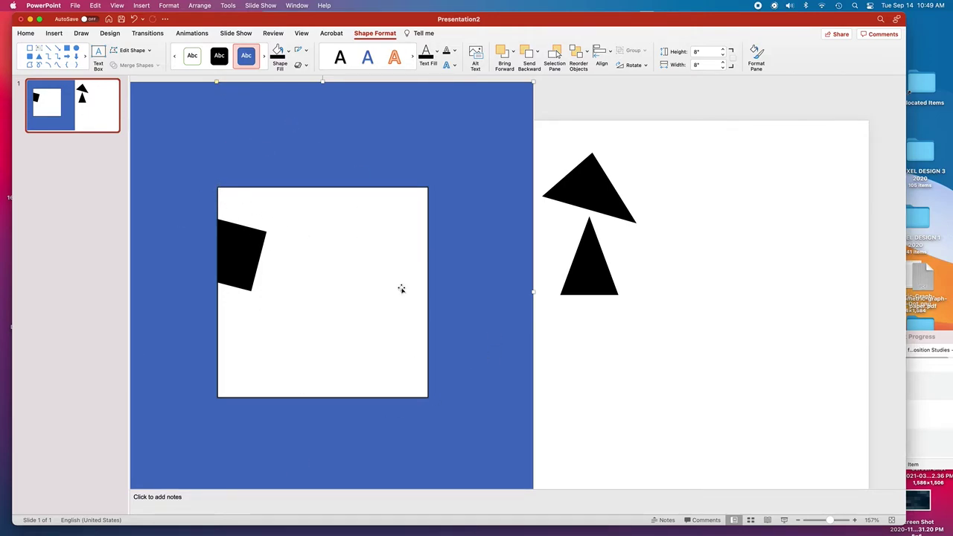
{"action": "scroll", "coordinate": [647, 349], "scroll_direction": "left", "scroll_amount": 3}
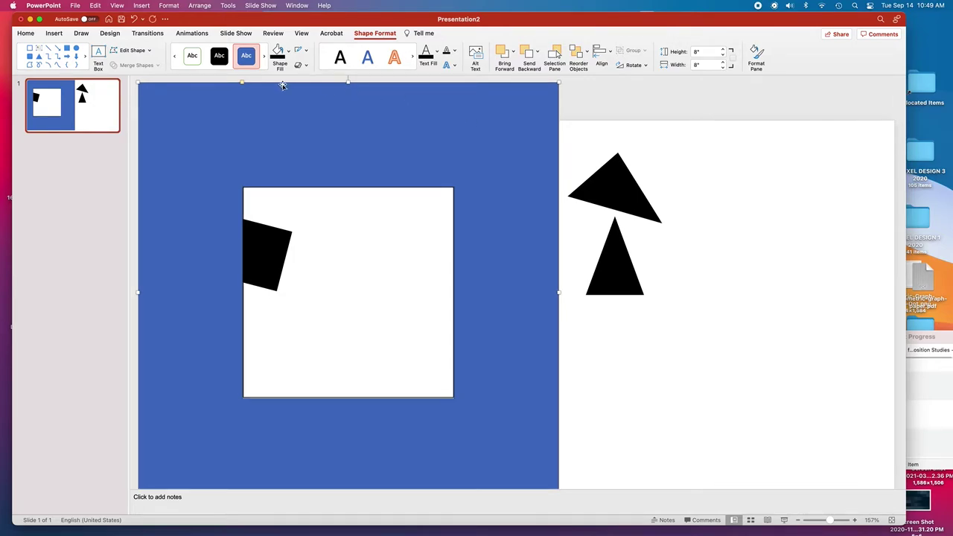
{"action": "left_click_drag", "start_coordinate": [241, 84], "coordinate": [242, 84]}
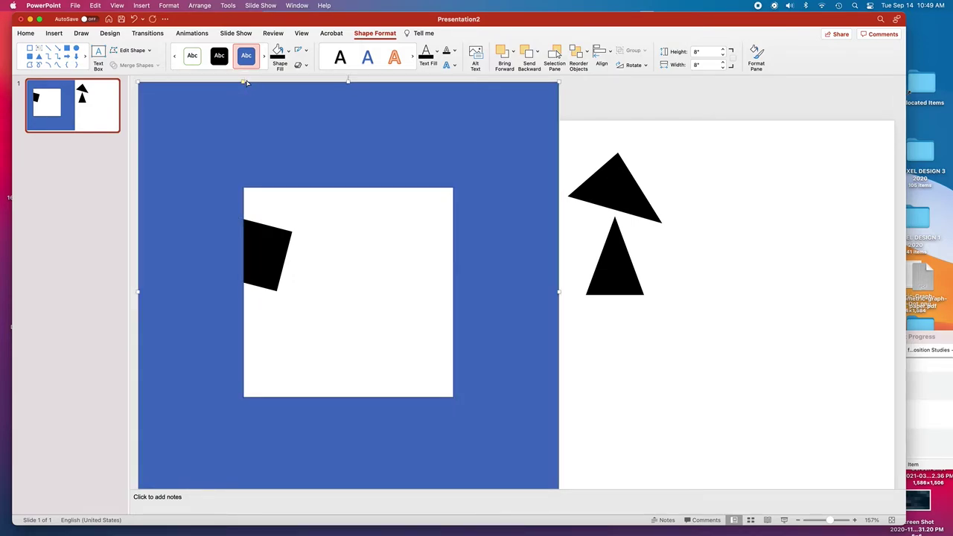
- Fill the frame with grey, then switch it to a darker grey swatch
{"action": "left_click", "coordinate": [290, 52]}
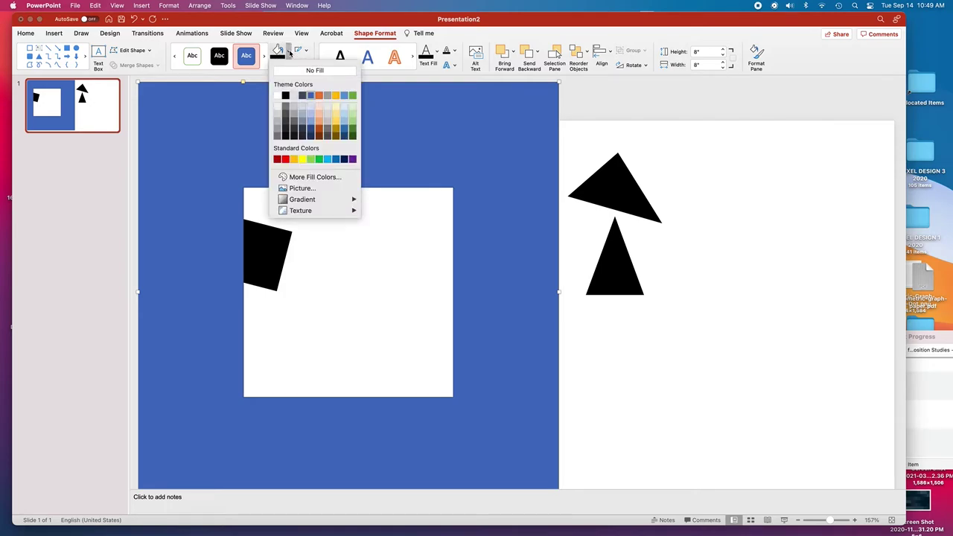
{"action": "left_click", "coordinate": [294, 112]}
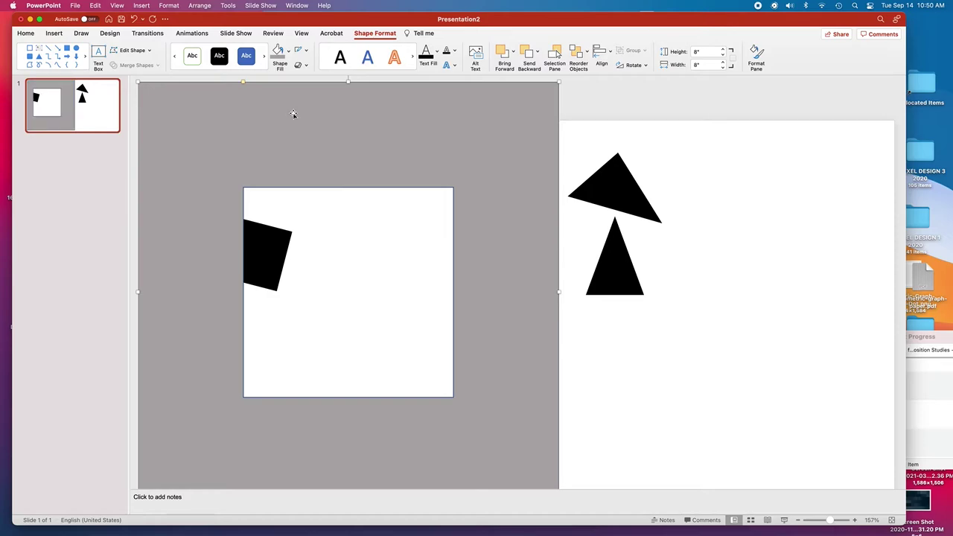
{"action": "left_click", "coordinate": [291, 57]}
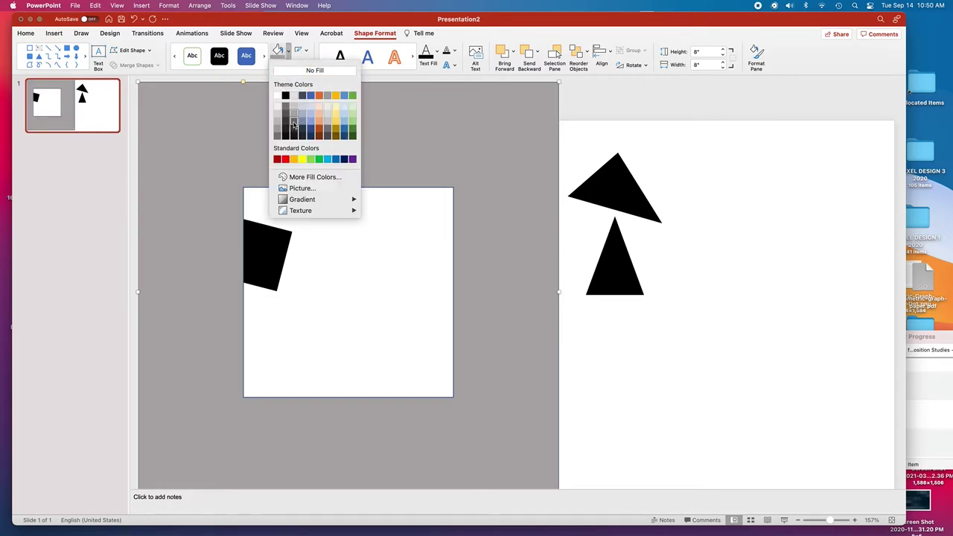
{"action": "left_click", "coordinate": [294, 125]}
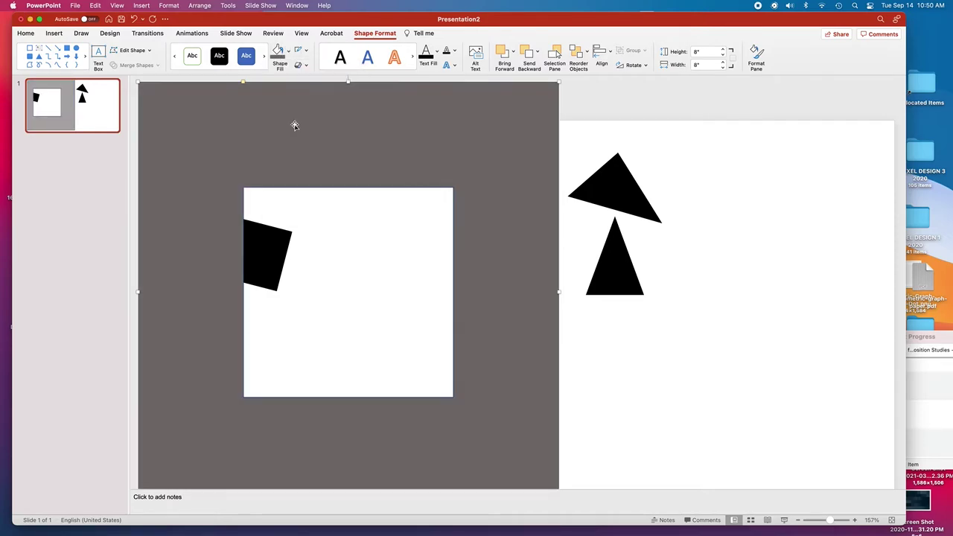
{"action": "left_click", "coordinate": [600, 323]}
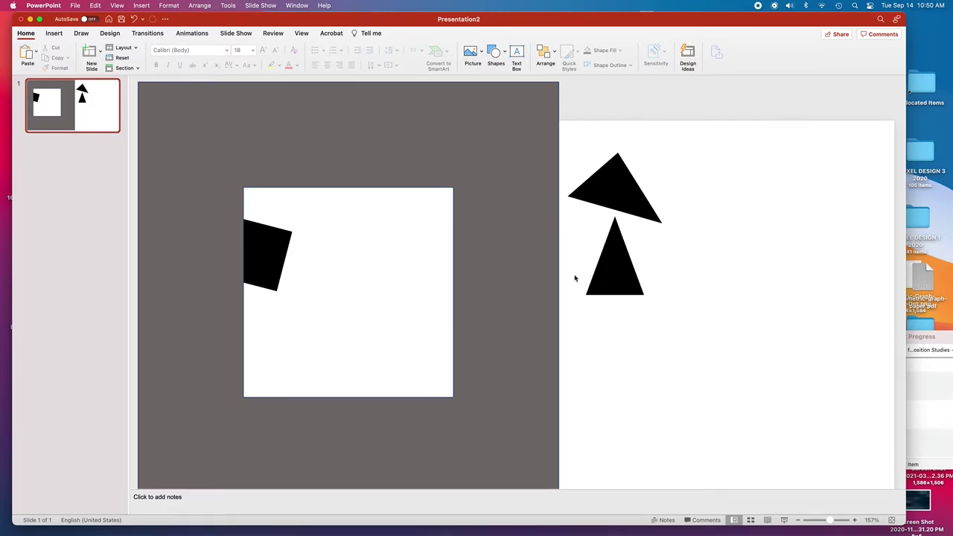
- Drag the upright triangle into the white window, shift the frame right, and move the square and circle to the right
{"action": "left_click_drag", "start_coordinate": [616, 278], "coordinate": [407, 308]}
{"action": "left_click", "coordinate": [506, 289]}
{"action": "left_click_drag", "start_coordinate": [506, 290], "coordinate": [731, 228]}
{"action": "left_click_drag", "start_coordinate": [533, 355], "coordinate": [713, 308]}
{"action": "left_click_drag", "start_coordinate": [444, 302], "coordinate": [509, 300]}
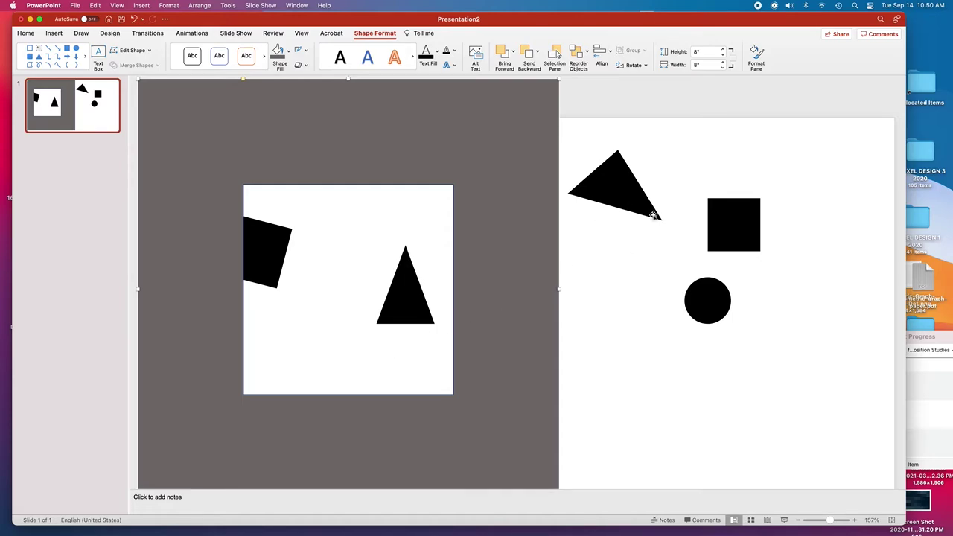
{"action": "left_click", "coordinate": [622, 300]}
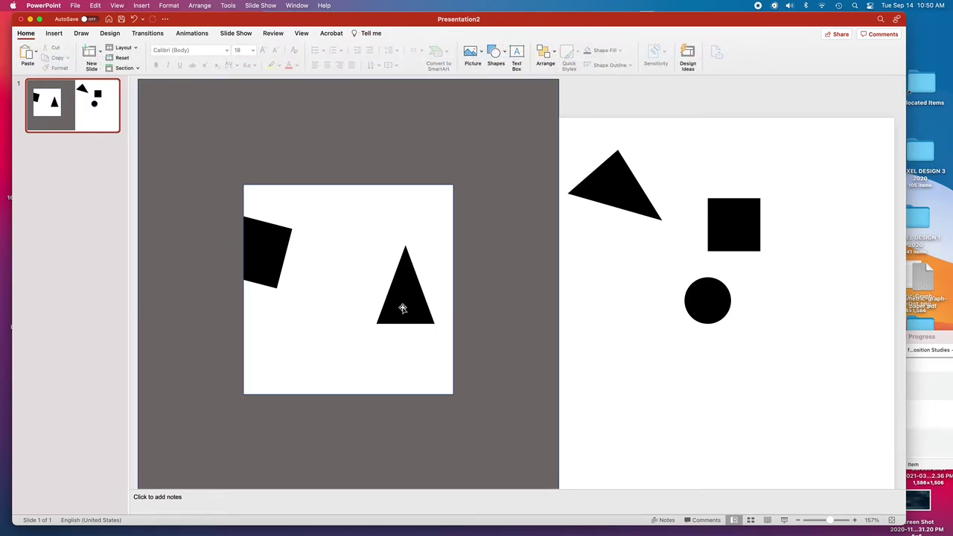
{"action": "left_click", "coordinate": [402, 308]}
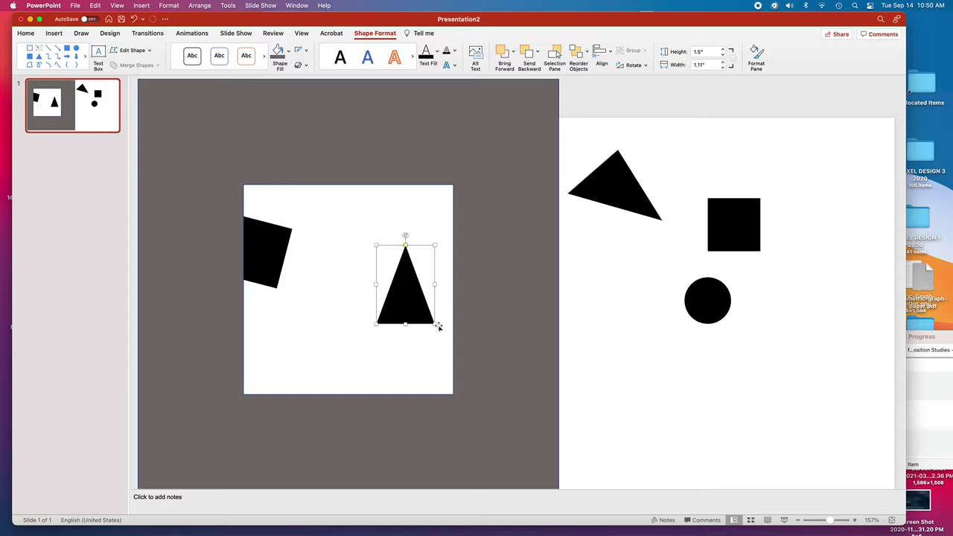
{"action": "scroll", "coordinate": [496, 336], "scroll_direction": "down", "scroll_amount": 1}
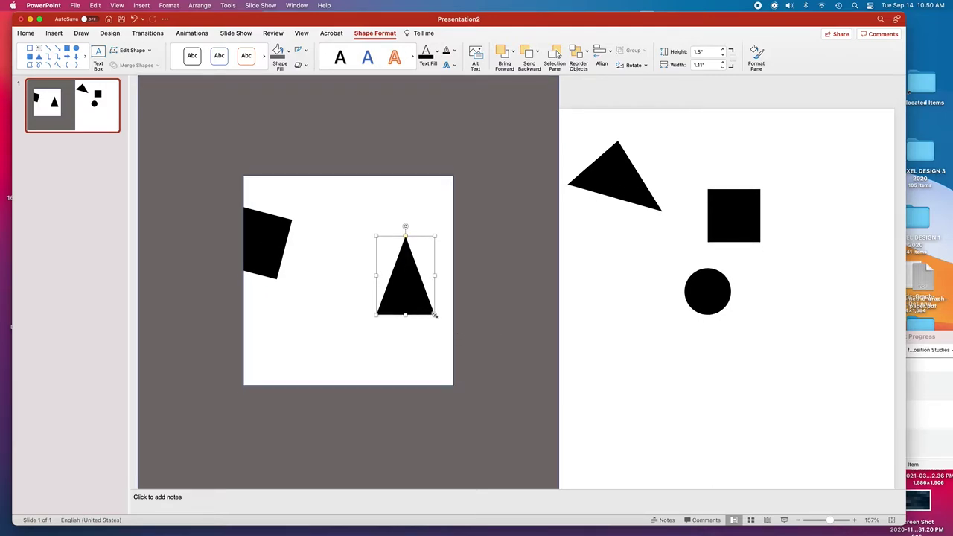
- Enlarge the triangle, move it up-left, and rotate it counter-clockwise past the window's right and bottom edges
{"action": "left_click_drag", "start_coordinate": [434, 314], "coordinate": [616, 429]}
{"action": "left_click_drag", "start_coordinate": [573, 457], "coordinate": [489, 406]}
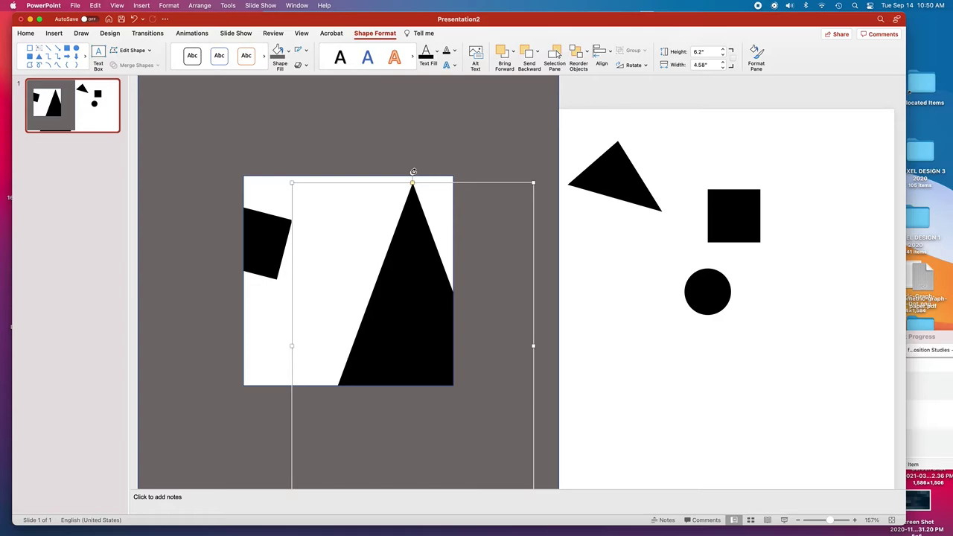
{"action": "left_click_drag", "start_coordinate": [412, 172], "coordinate": [305, 178]}
{"action": "left_click_drag", "start_coordinate": [414, 342], "coordinate": [418, 325]}
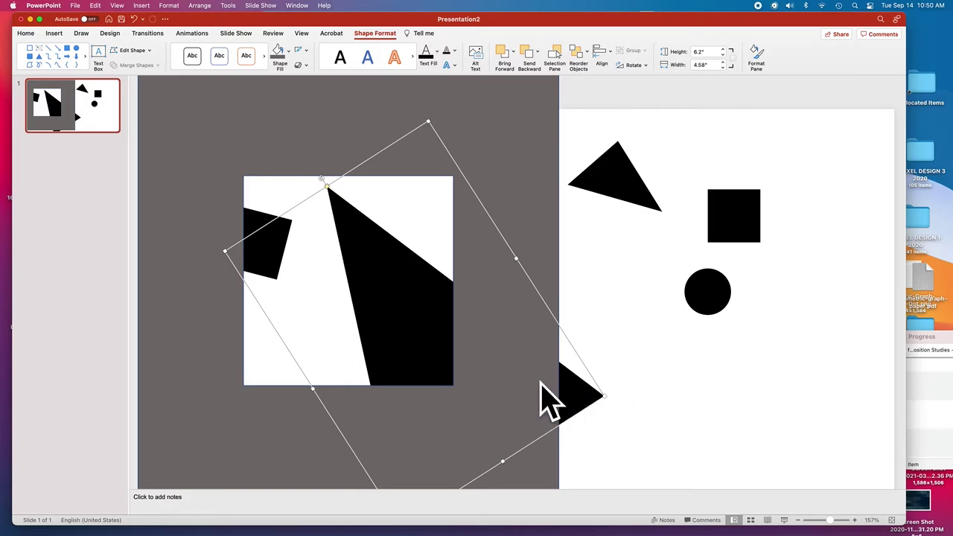
{"action": "left_click", "coordinate": [657, 418]}
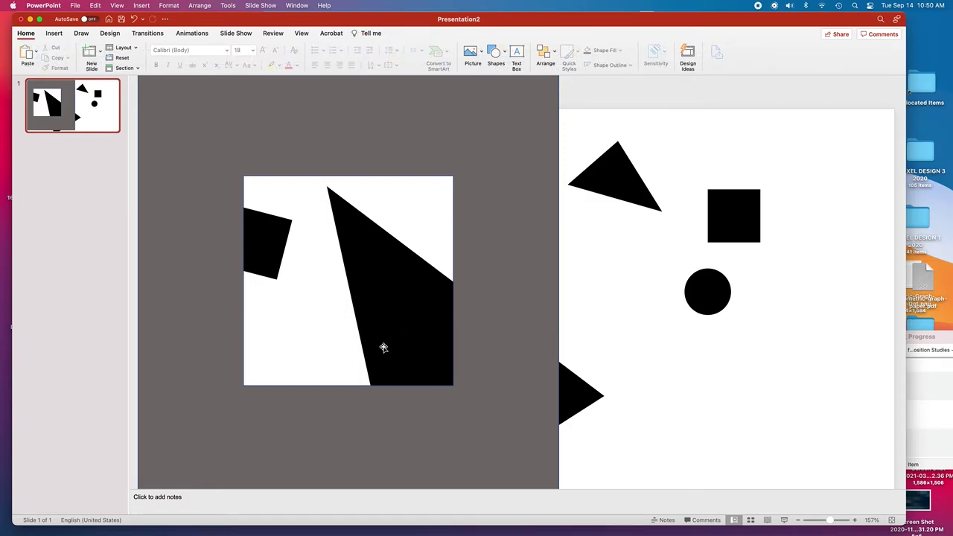
- Scroll the slide back into view and narrow the presentation window
{"action": "scroll", "coordinate": [383, 347], "scroll_direction": "up", "scroll_amount": 1}
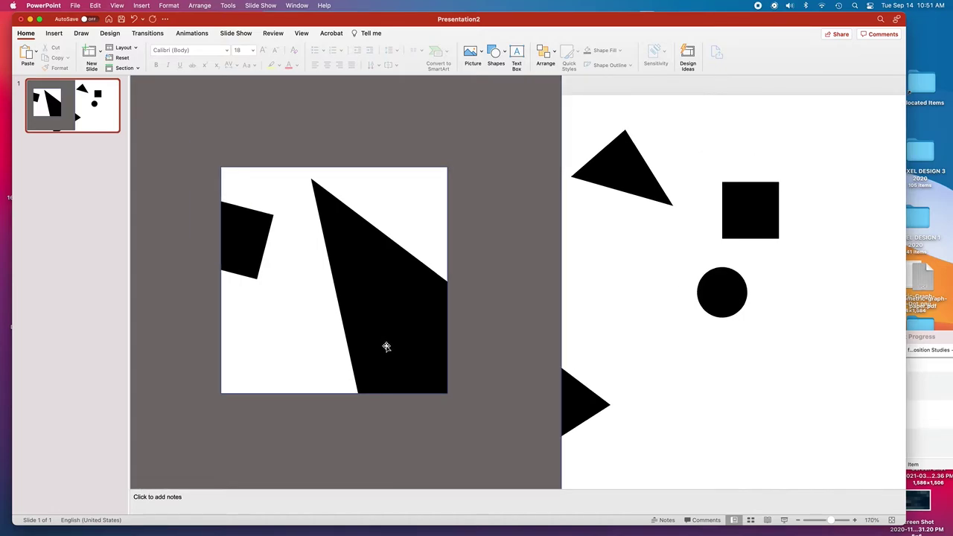
{"action": "scroll", "coordinate": [385, 345], "scroll_direction": "left", "scroll_amount": 3}
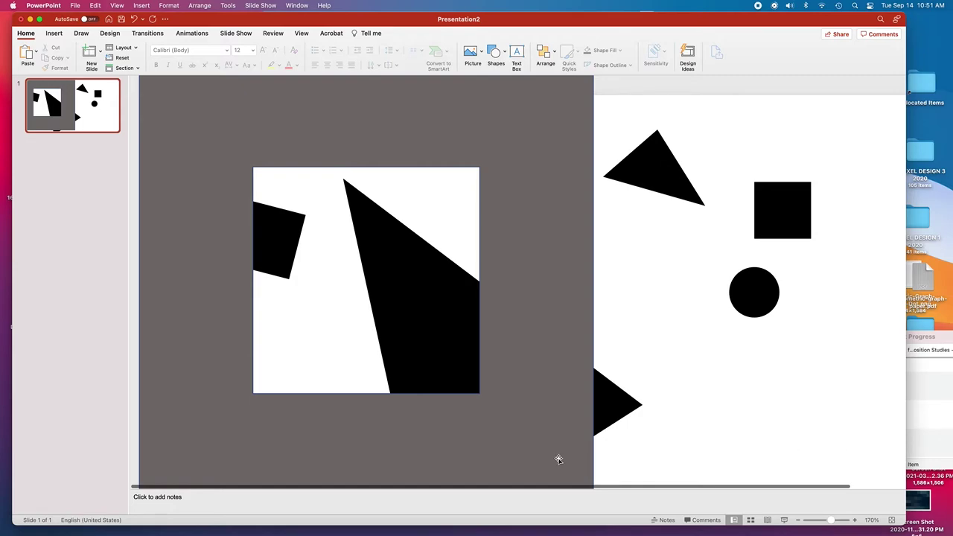
{"action": "mouse_move", "coordinate": [905, 451]}
{"action": "left_mouse_down"}
{"action": "mouse_move", "coordinate": [600, 446]}
{"action": "mouse_move", "coordinate": [892, 443]}
{"action": "left_mouse_up"}
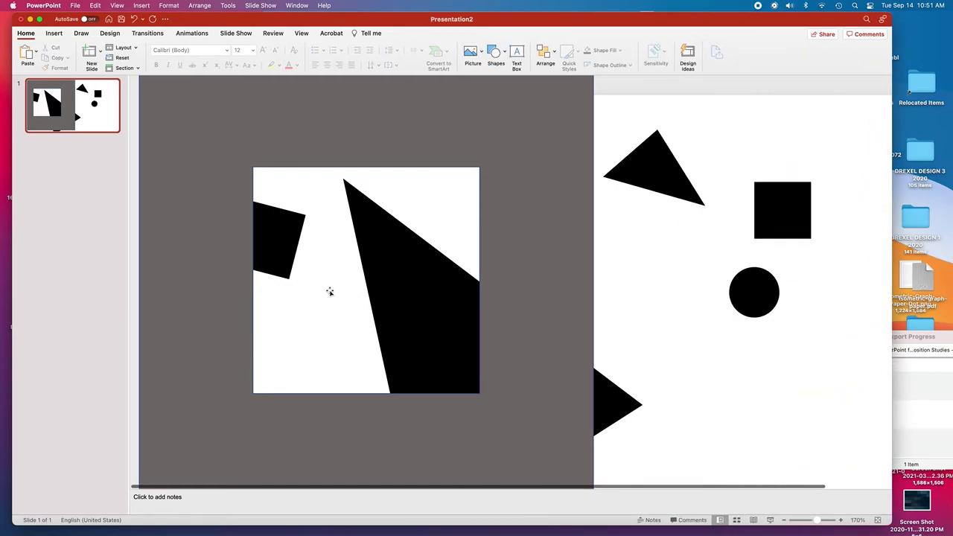
- Rotate, resize and shift the large triangle up-left, then drag the second triangle onto the window's top edge
{"action": "left_click", "coordinate": [408, 347]}
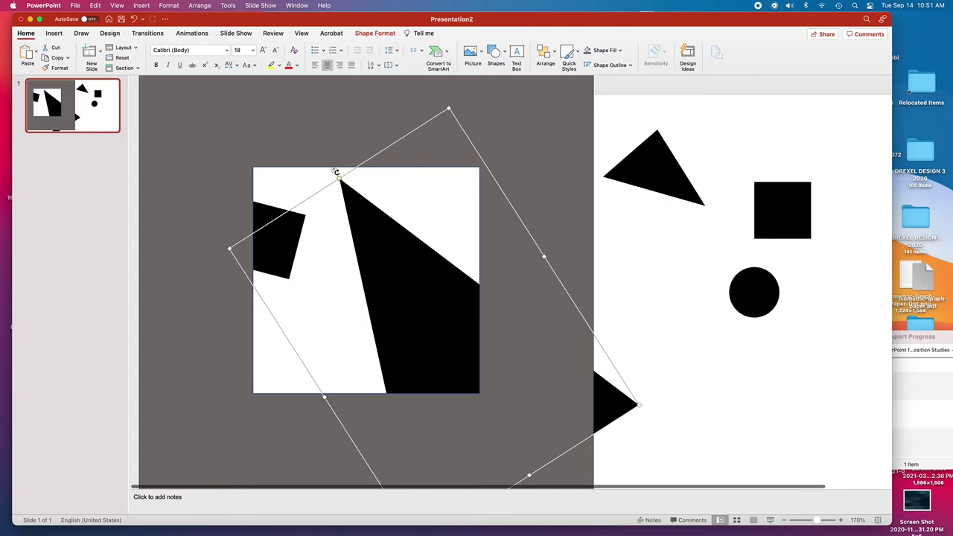
{"action": "left_click_drag", "start_coordinate": [334, 171], "coordinate": [307, 190]}
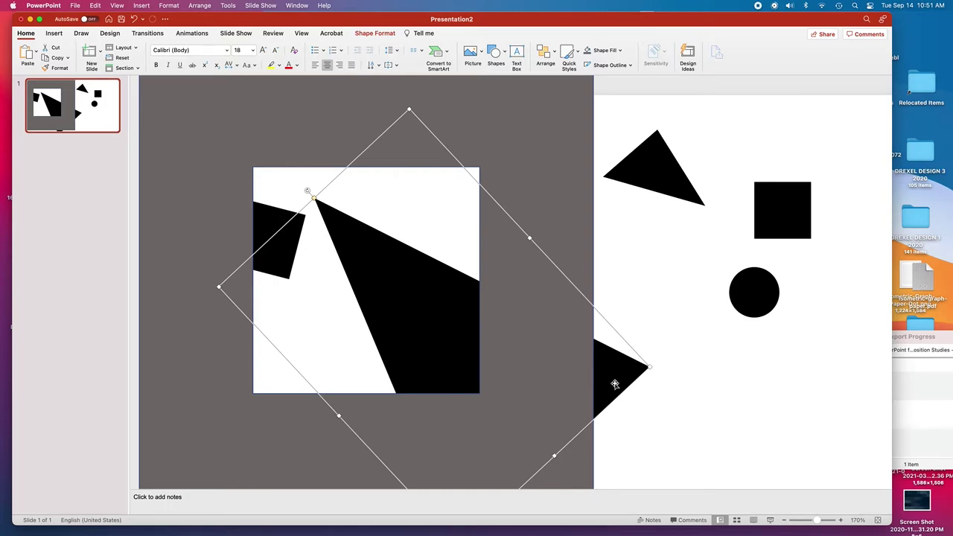
{"action": "left_click_drag", "start_coordinate": [649, 367], "coordinate": [588, 366]}
{"action": "left_click_drag", "start_coordinate": [409, 340], "coordinate": [393, 298]}
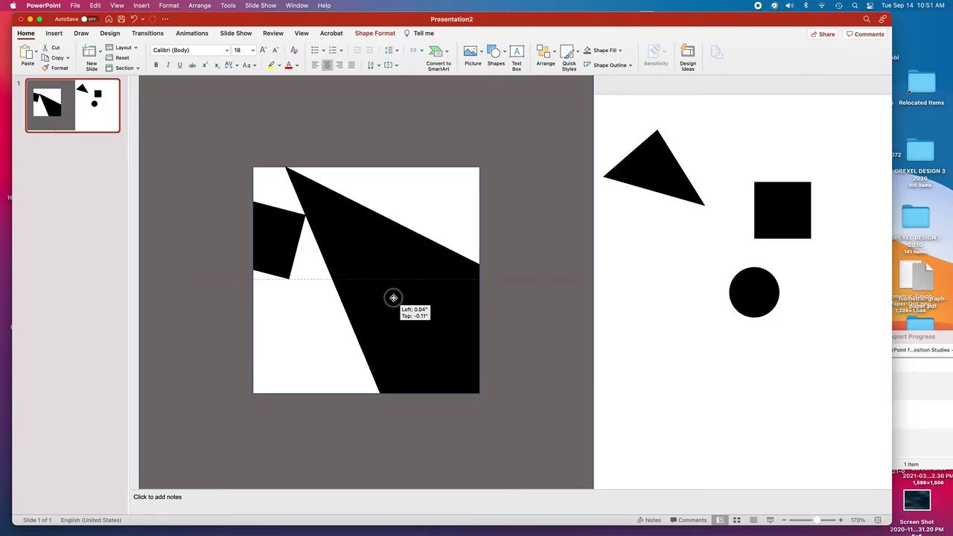
{"action": "left_click_drag", "start_coordinate": [393, 298], "coordinate": [380, 277]}
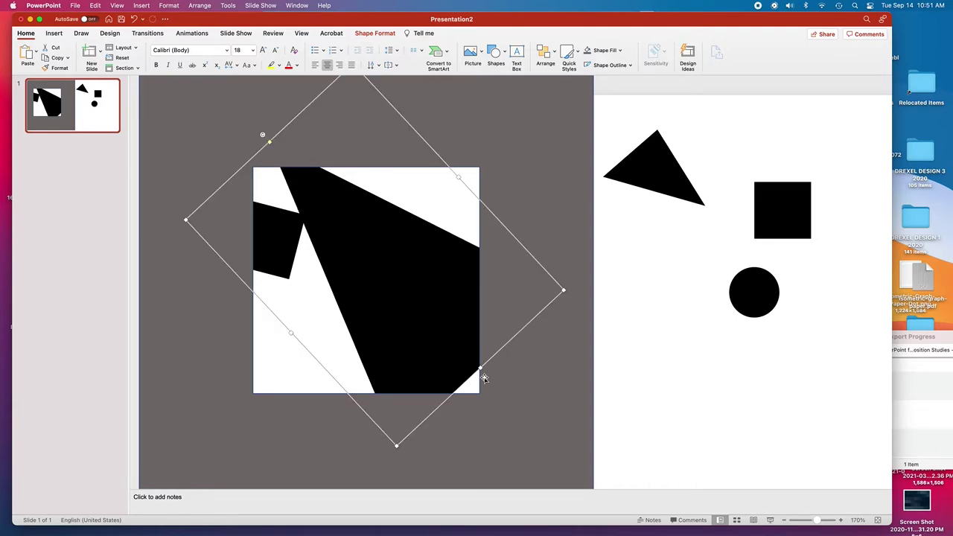
{"action": "left_click_drag", "start_coordinate": [481, 370], "coordinate": [424, 336]}
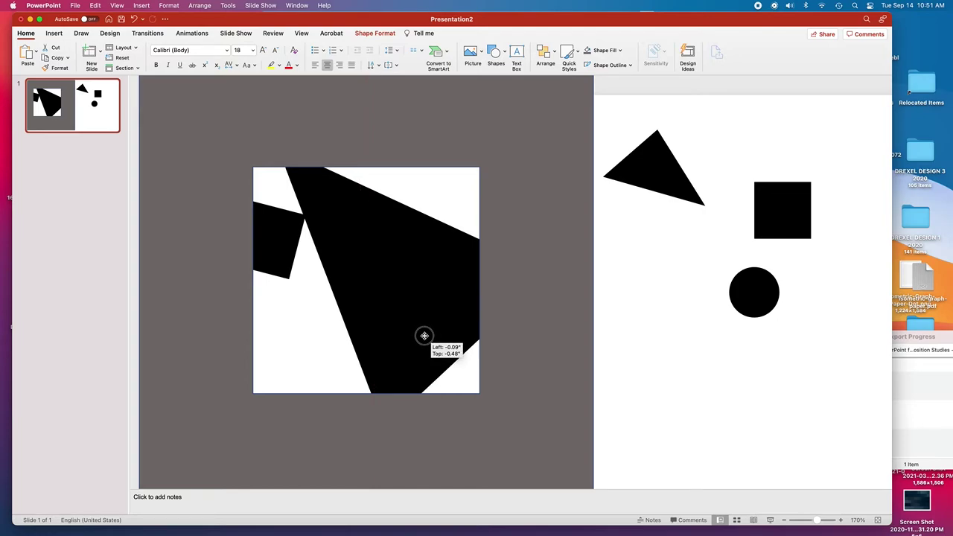
{"action": "left_click_drag", "start_coordinate": [425, 336], "coordinate": [424, 335]}
{"action": "left_click", "coordinate": [677, 454]}
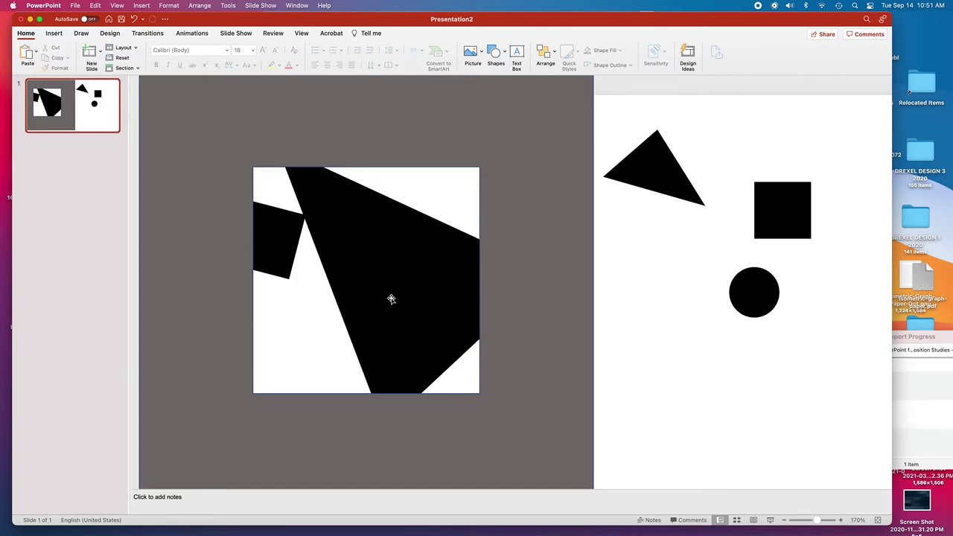
{"action": "left_click_drag", "start_coordinate": [673, 178], "coordinate": [451, 184]}
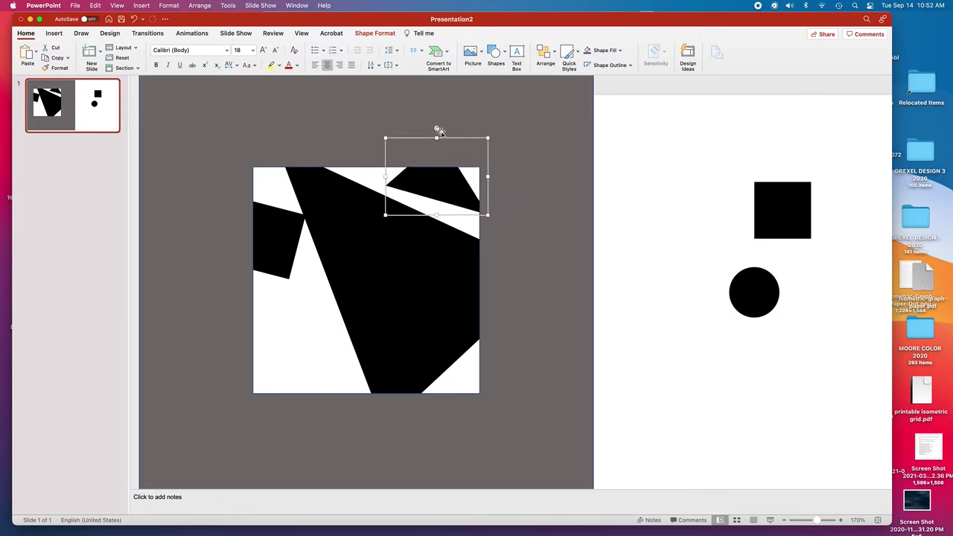
- Rotate the second triangle to about 168° and move it to the window's left edge
{"action": "left_click_drag", "start_coordinate": [438, 128], "coordinate": [467, 245]}
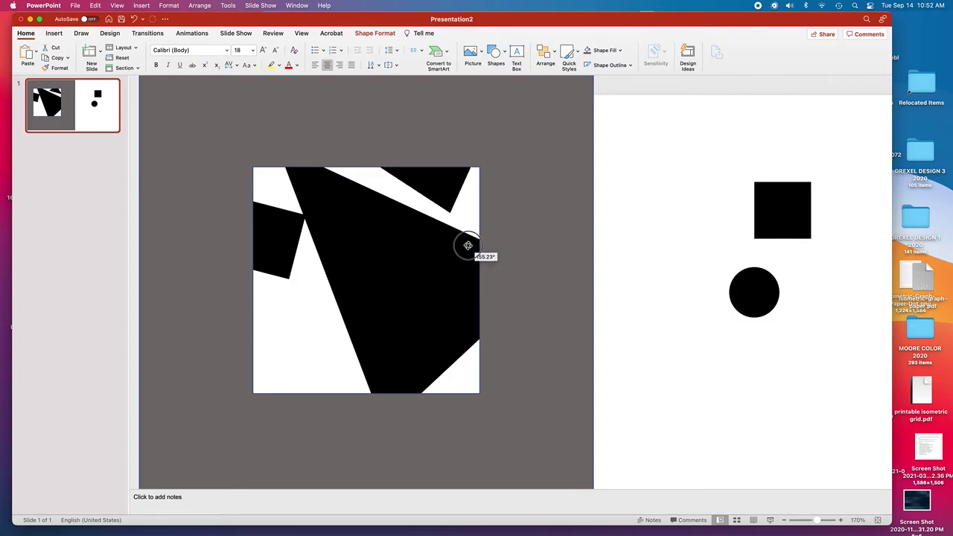
{"action": "left_click_drag", "start_coordinate": [467, 245], "coordinate": [467, 245]}
{"action": "left_click_drag", "start_coordinate": [442, 189], "coordinate": [431, 192]}
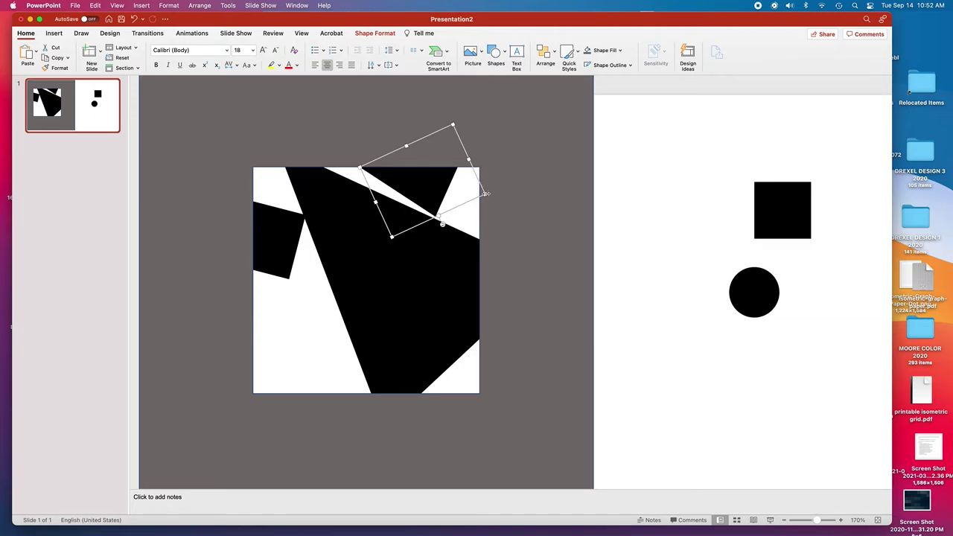
{"action": "left_click_drag", "start_coordinate": [442, 224], "coordinate": [395, 221]}
{"action": "left_click_drag", "start_coordinate": [425, 188], "coordinate": [276, 334]}
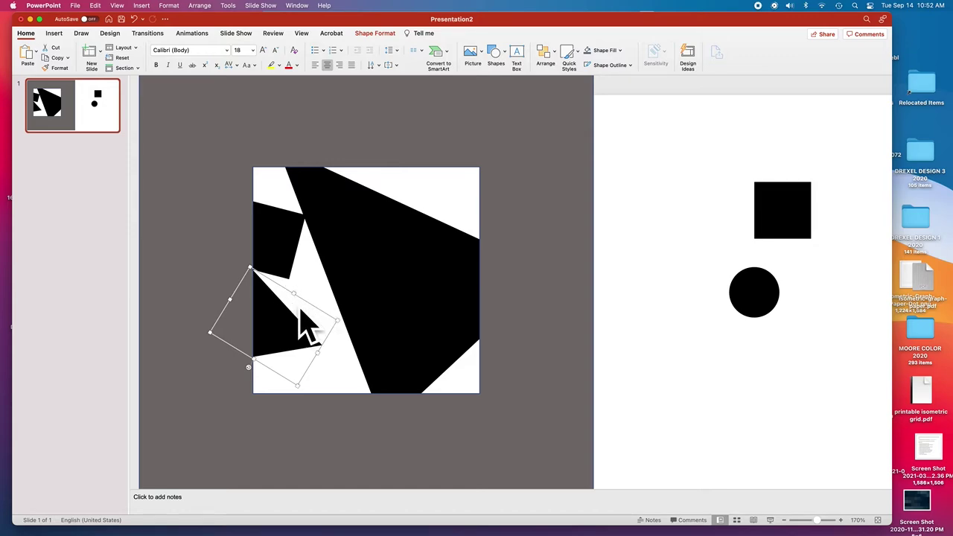
{"action": "mouse_move", "coordinate": [298, 334]}
{"action": "left_mouse_down"}
{"action": "mouse_move", "coordinate": [288, 323]}
{"action": "mouse_move", "coordinate": [305, 352]}
{"action": "mouse_move", "coordinate": [297, 334]}
{"action": "left_mouse_up"}
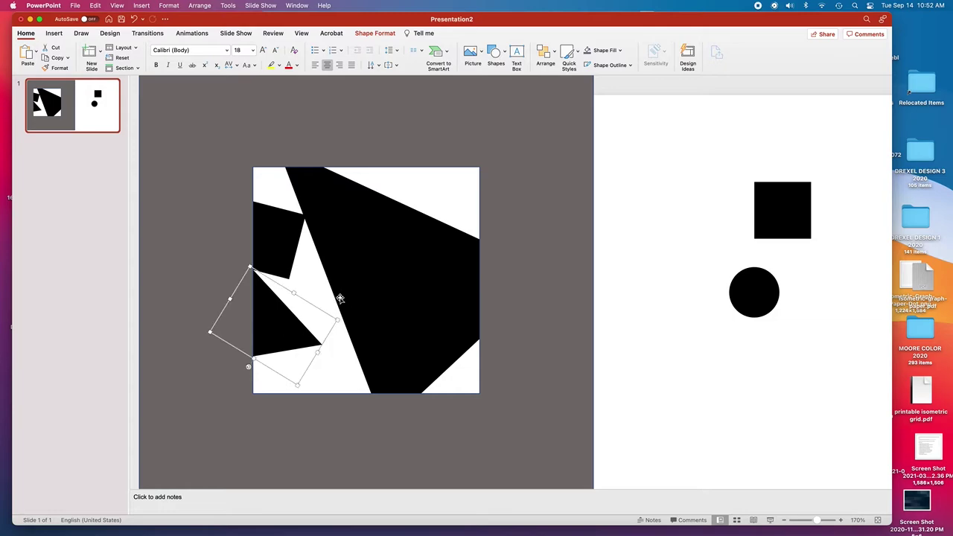
- Tilt the left square to about 30°, then drag the right-hand black square onto the window's top
{"action": "left_click", "coordinate": [281, 266]}
{"action": "left_click_drag", "start_coordinate": [277, 195], "coordinate": [266, 196]}
{"action": "left_click_drag", "start_coordinate": [278, 231], "coordinate": [288, 238]}
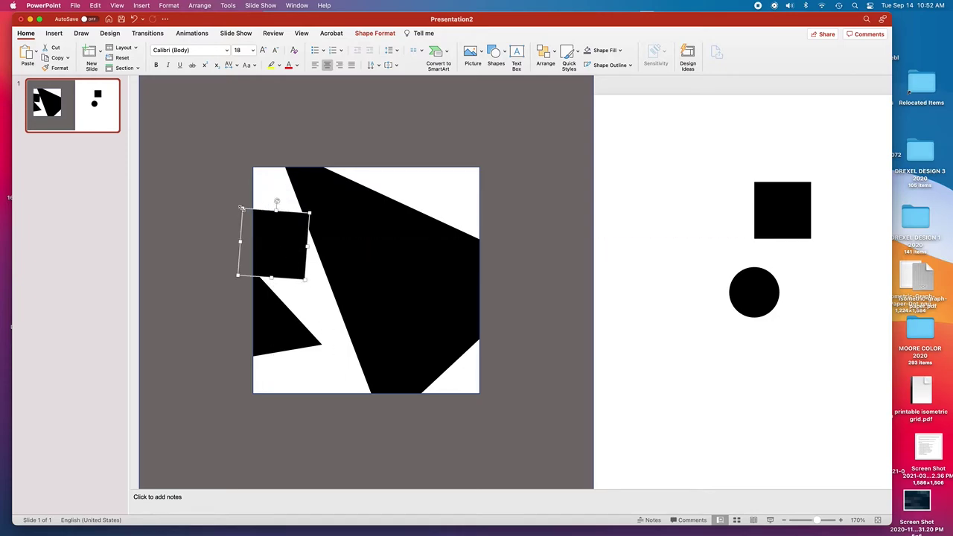
{"action": "left_click_drag", "start_coordinate": [276, 200], "coordinate": [316, 251]}
{"action": "left_click", "coordinate": [189, 245]}
{"action": "left_click", "coordinate": [275, 261]}
{"action": "left_click_drag", "start_coordinate": [316, 252], "coordinate": [318, 258]}
{"action": "left_click", "coordinate": [617, 338]}
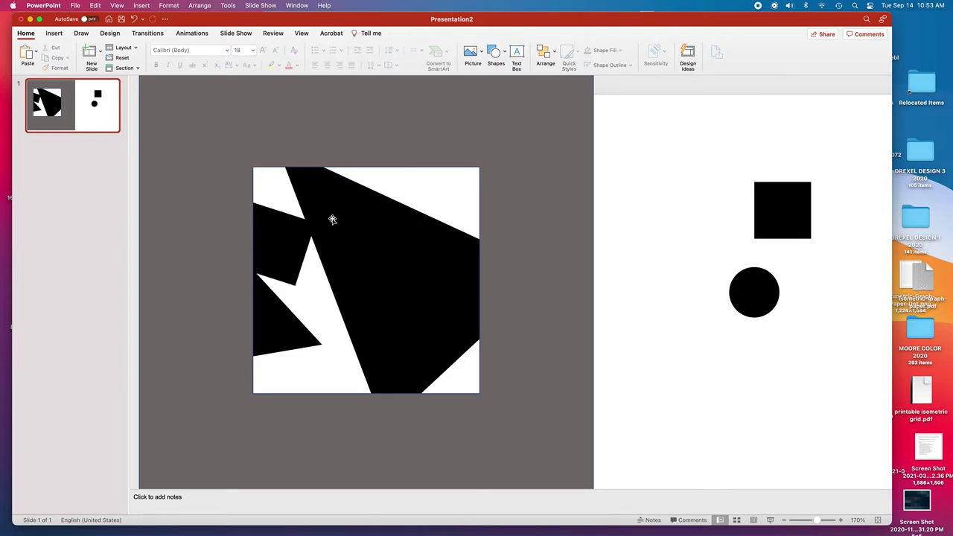
{"action": "left_click_drag", "start_coordinate": [773, 211], "coordinate": [404, 189]}
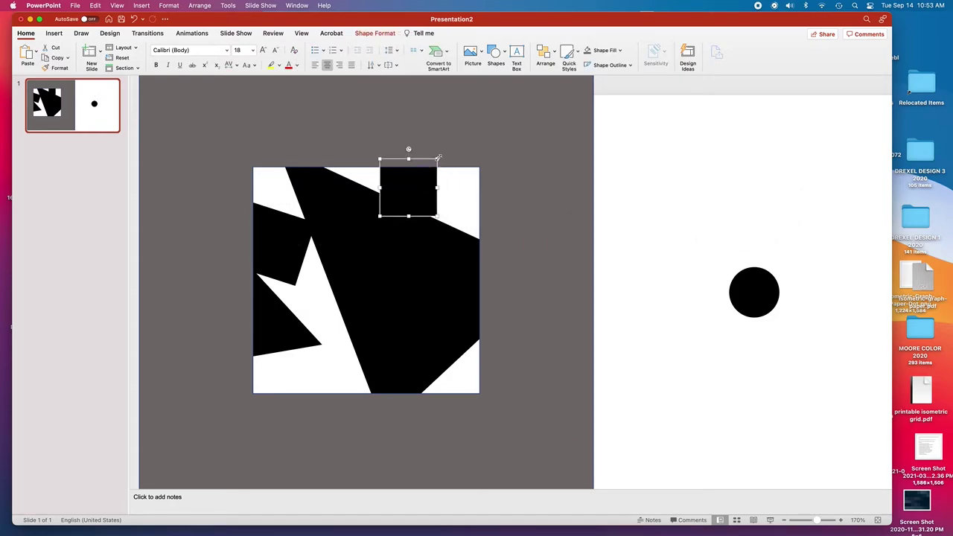
- Rotate the black square to about 320° and move it toward the window's top-right corner
{"action": "left_click_drag", "start_coordinate": [408, 149], "coordinate": [367, 150]}
{"action": "left_click_drag", "start_coordinate": [438, 189], "coordinate": [486, 189]}
{"action": "left_click_drag", "start_coordinate": [485, 139], "coordinate": [454, 160]}
{"action": "left_click", "coordinate": [564, 203]}
{"action": "left_click_drag", "start_coordinate": [468, 195], "coordinate": [450, 193]}
- Enlarge the square and fine-tune its tilt and position, leaving a thin white diagonal stripe
{"action": "left_click_drag", "start_coordinate": [460, 148], "coordinate": [457, 116]}
{"action": "left_click_drag", "start_coordinate": [459, 187], "coordinate": [483, 210]}
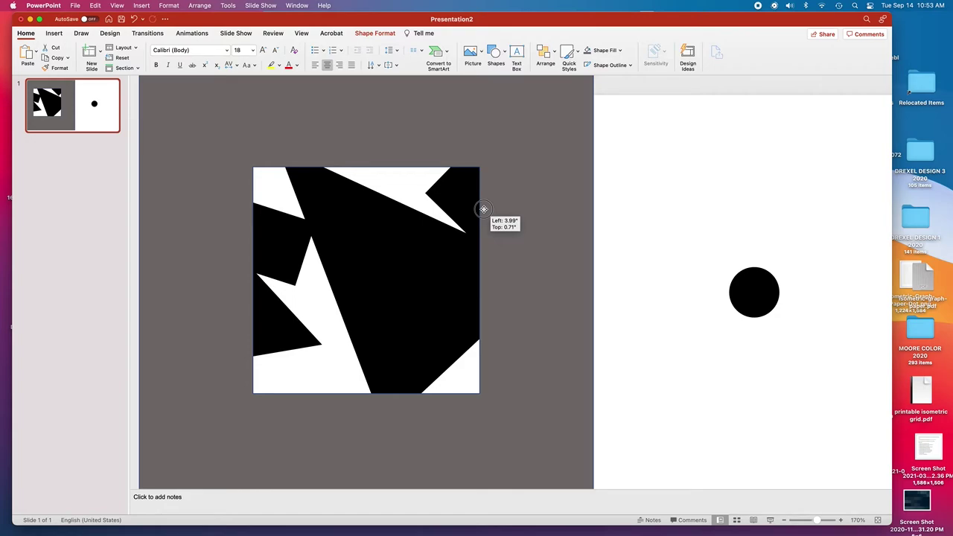
{"action": "left_click_drag", "start_coordinate": [483, 209], "coordinate": [483, 209]}
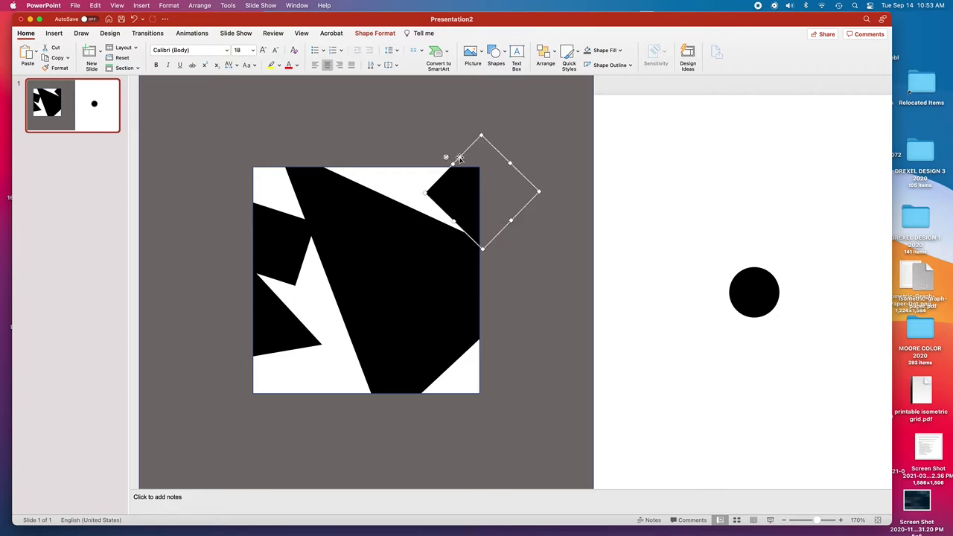
{"action": "left_click_drag", "start_coordinate": [445, 157], "coordinate": [427, 166]}
{"action": "left_click_drag", "start_coordinate": [463, 193], "coordinate": [464, 191]}
{"action": "left_click", "coordinate": [570, 194]}
{"action": "left_click_drag", "start_coordinate": [447, 191], "coordinate": [426, 160]}
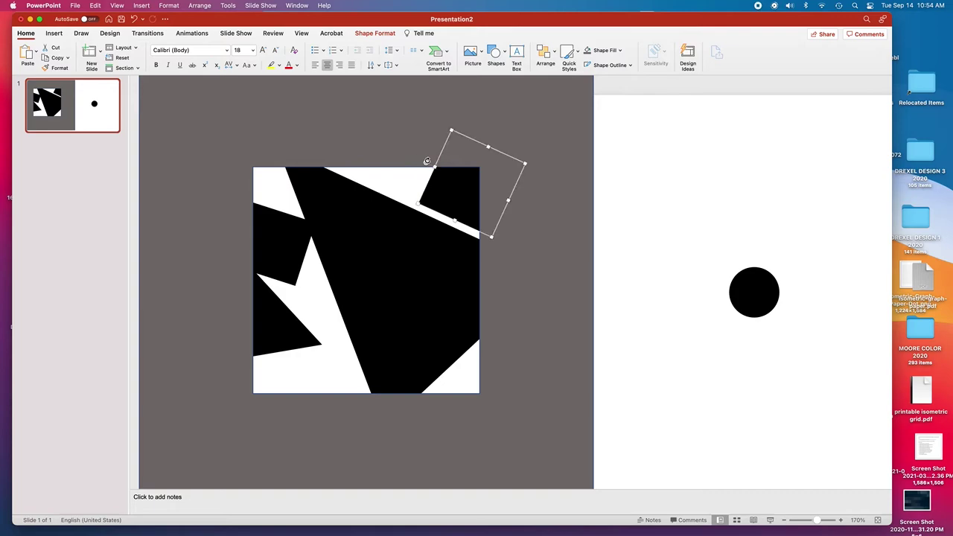
{"action": "left_click", "coordinate": [557, 261]}
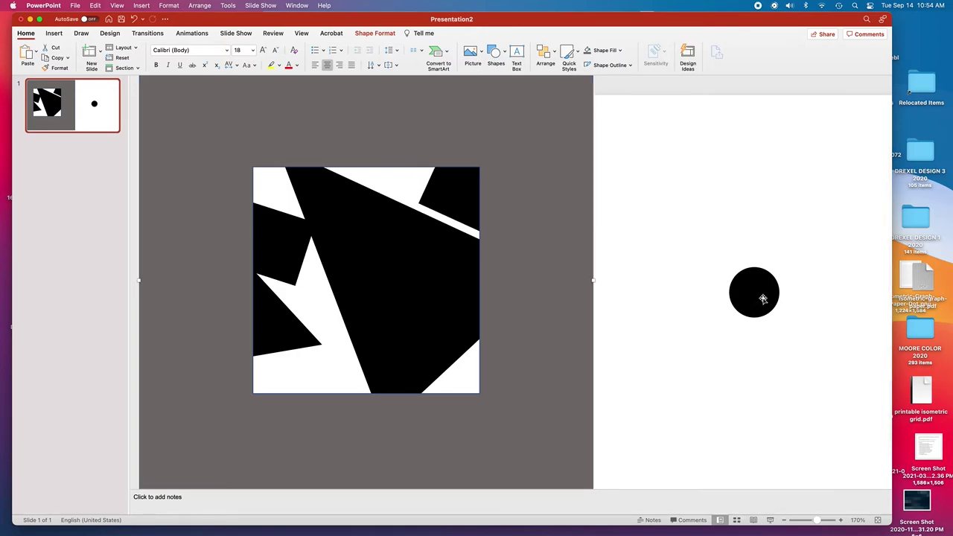
- Move the circle to the window's lower left, enlarge it to 3.7" and shift it down-left
{"action": "left_click_drag", "start_coordinate": [759, 297], "coordinate": [273, 379]}
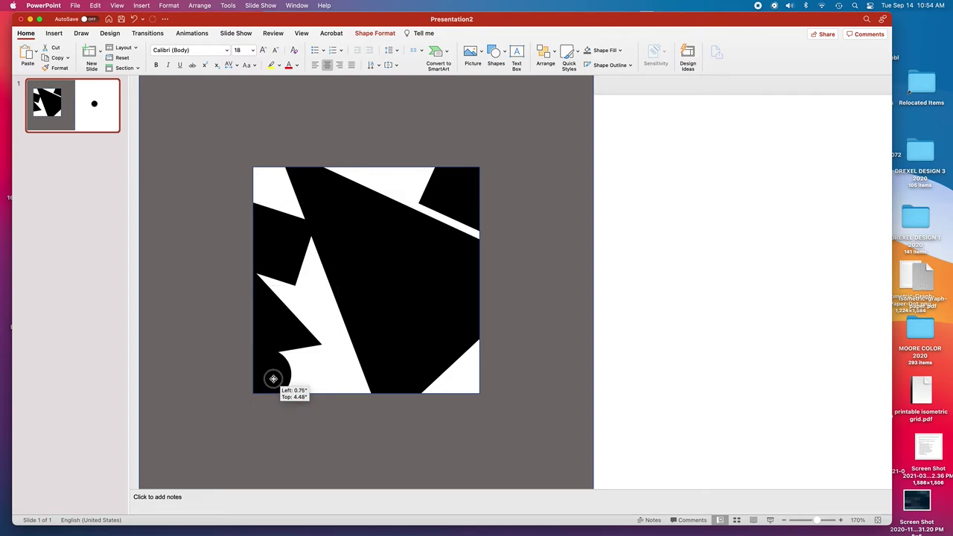
{"action": "left_click_drag", "start_coordinate": [273, 378], "coordinate": [273, 378]}
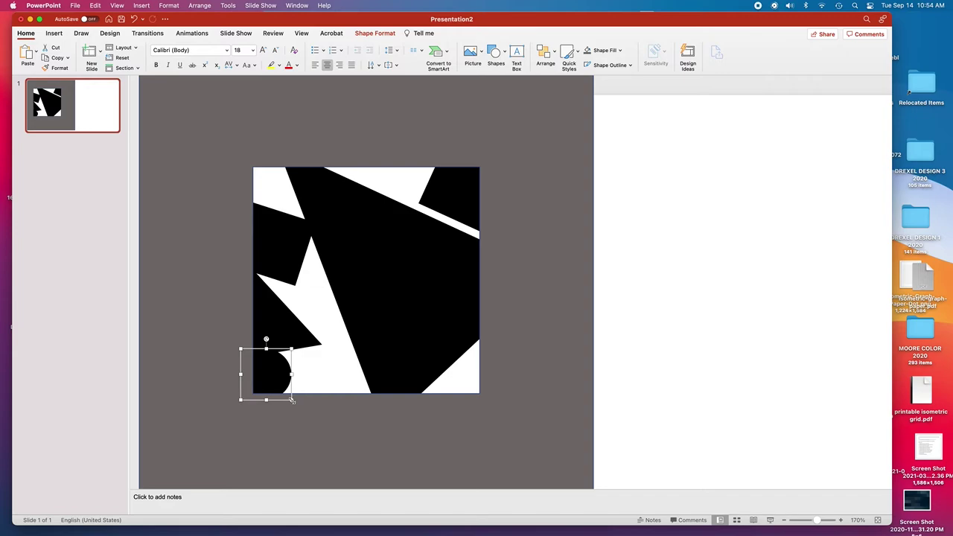
{"action": "left_click_drag", "start_coordinate": [290, 400], "coordinate": [450, 493]}
{"action": "mouse_move", "coordinate": [398, 440]}
{"action": "left_mouse_down"}
{"action": "mouse_move", "coordinate": [404, 451]}
{"action": "mouse_move", "coordinate": [361, 444]}
{"action": "mouse_move", "coordinate": [394, 439]}
{"action": "left_mouse_up"}
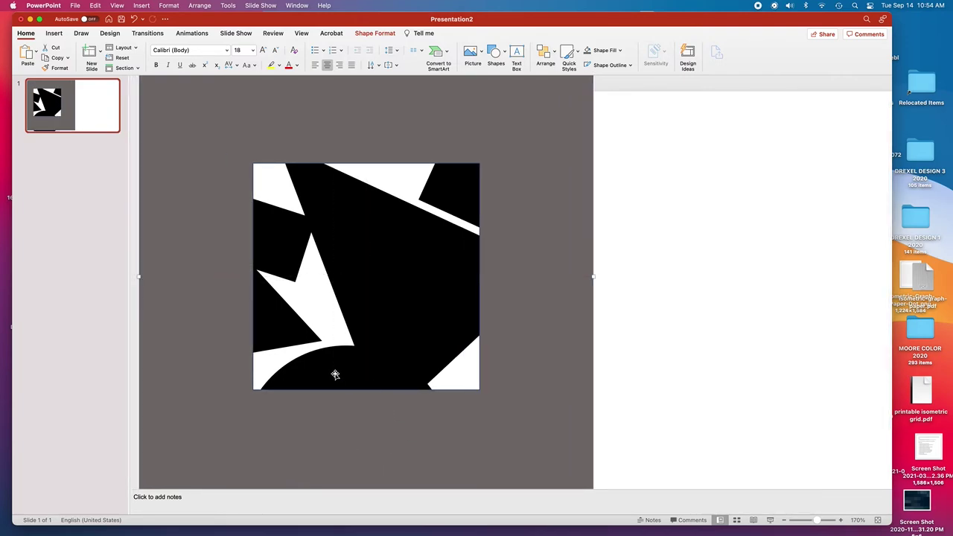
{"action": "left_click_drag", "start_coordinate": [334, 371], "coordinate": [249, 367]}
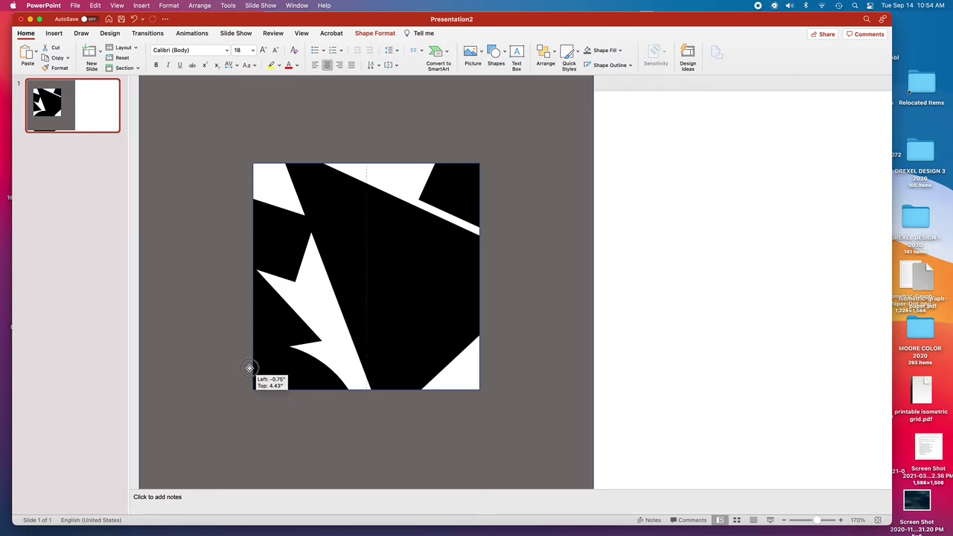
- Rotate, enlarge and shift the large black shape up and left within the window
{"action": "left_click_drag", "start_coordinate": [250, 367], "coordinate": [249, 367]}
{"action": "key", "text": "super+z"}
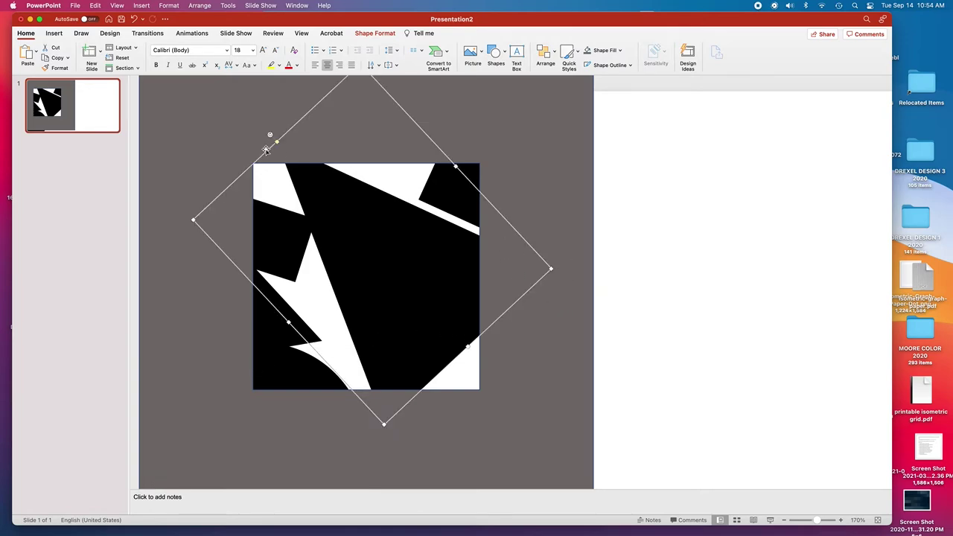
{"action": "left_click_drag", "start_coordinate": [270, 134], "coordinate": [280, 125]}
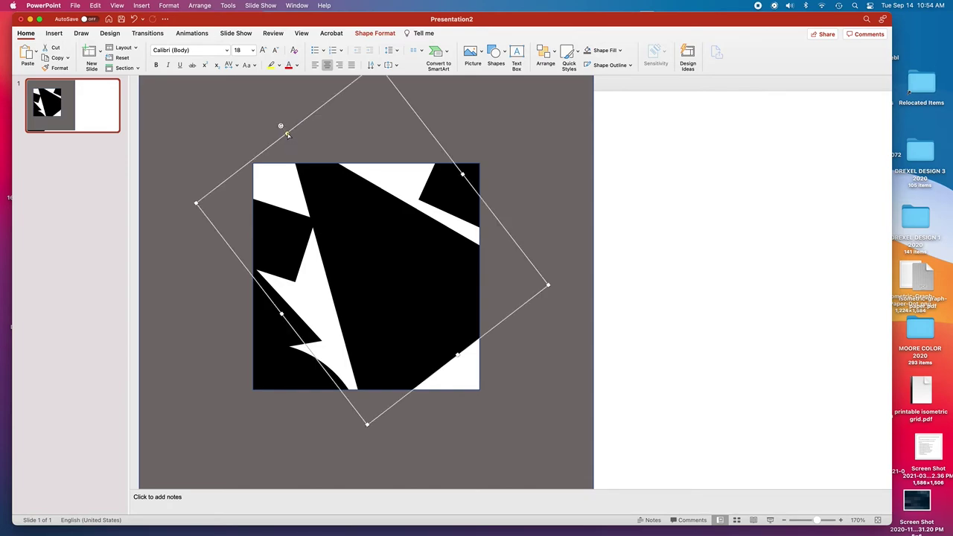
{"action": "left_click_drag", "start_coordinate": [457, 355], "coordinate": [509, 400]}
{"action": "left_click_drag", "start_coordinate": [456, 355], "coordinate": [435, 341]}
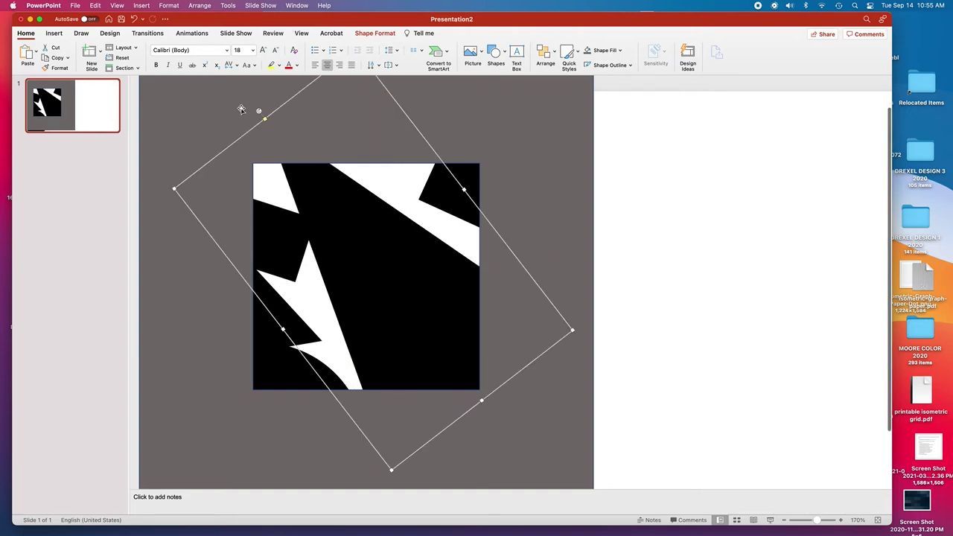
{"action": "mouse_move", "coordinate": [257, 111]}
{"action": "left_mouse_down"}
{"action": "mouse_move", "coordinate": [244, 111]}
{"action": "mouse_move", "coordinate": [258, 110]}
{"action": "left_mouse_up"}
{"action": "left_click", "coordinate": [682, 233]}
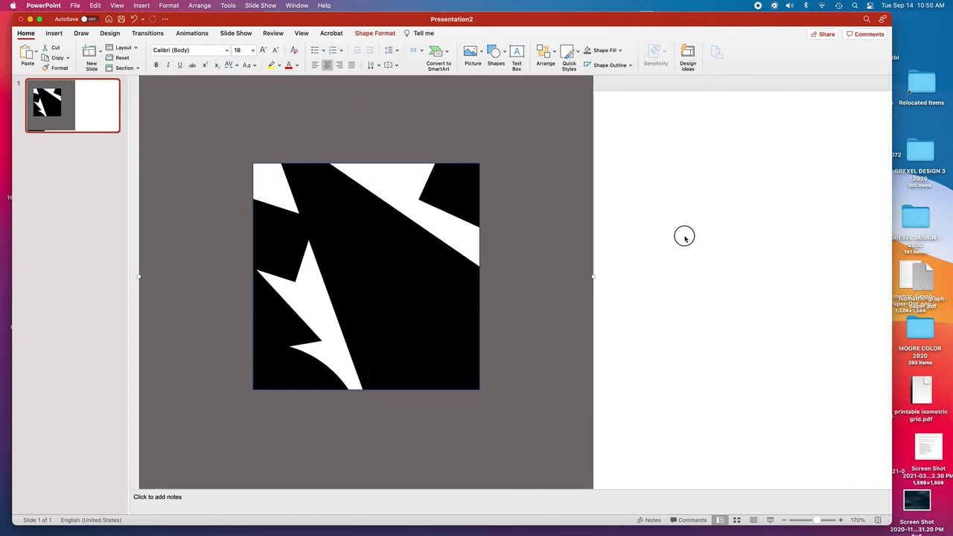
- Rotate the large picture to about 317°
{"action": "left_click", "coordinate": [385, 344]}
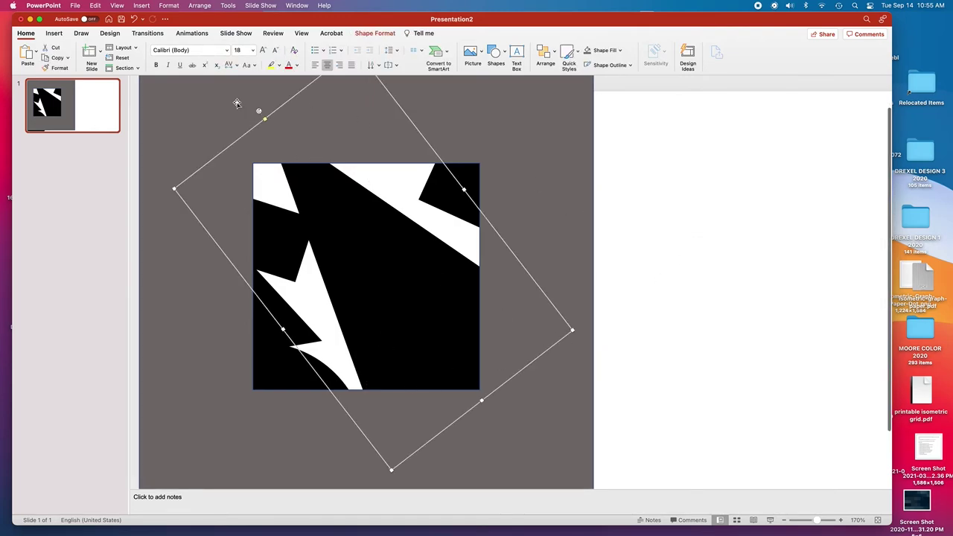
{"action": "left_click_drag", "start_coordinate": [258, 111], "coordinate": [243, 124]}
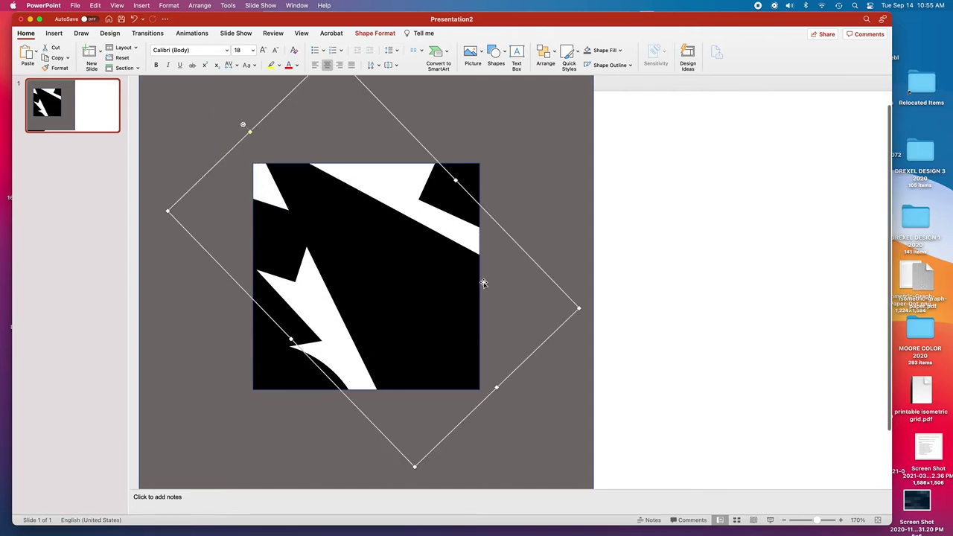
{"action": "left_click", "coordinate": [546, 54]}
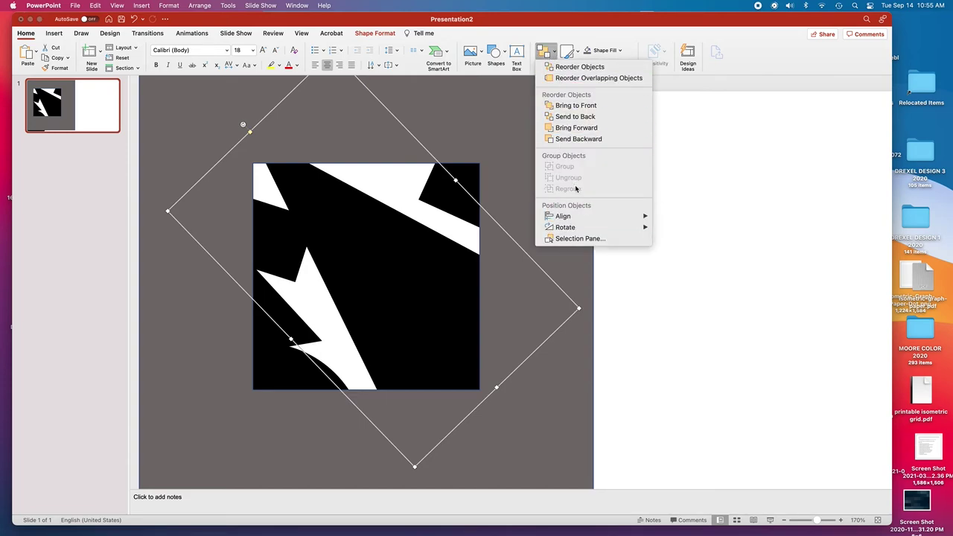
- Flip the picture horizontally, moving the broad white area to the lower right
{"action": "mouse_move", "coordinate": [577, 234]}
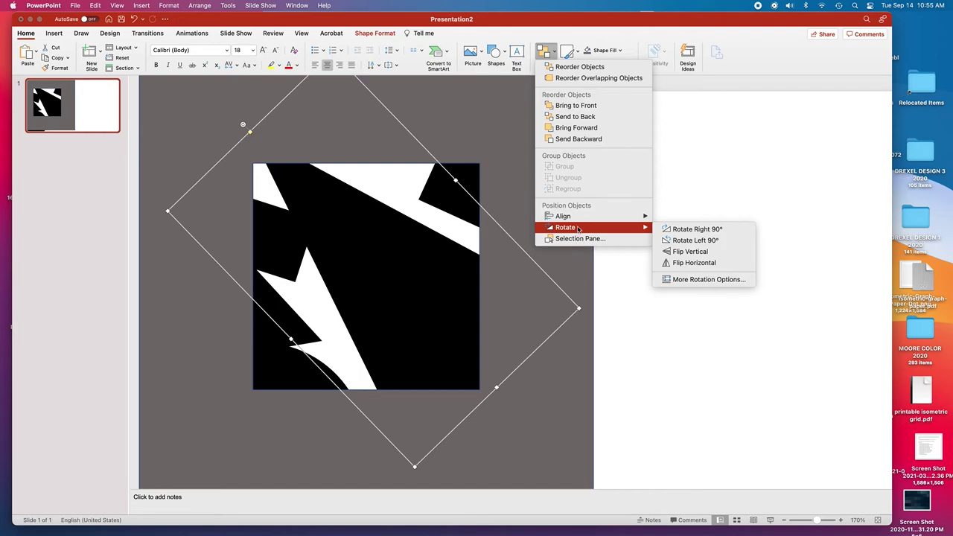
{"action": "left_click", "coordinate": [698, 253]}
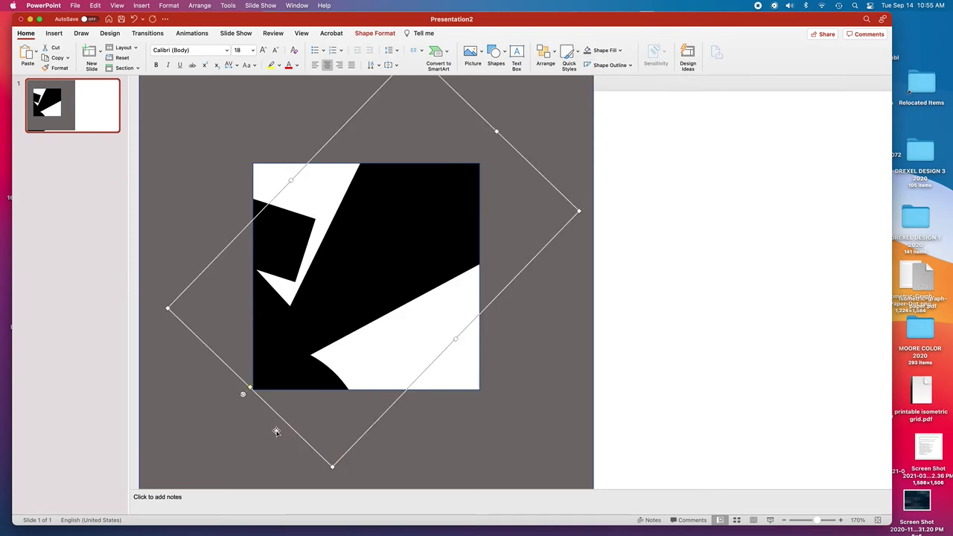
- Inside the crop, rotate the picture to about 39°, shrink it and reposition it
{"action": "left_click_drag", "start_coordinate": [243, 395], "coordinate": [469, 414]}
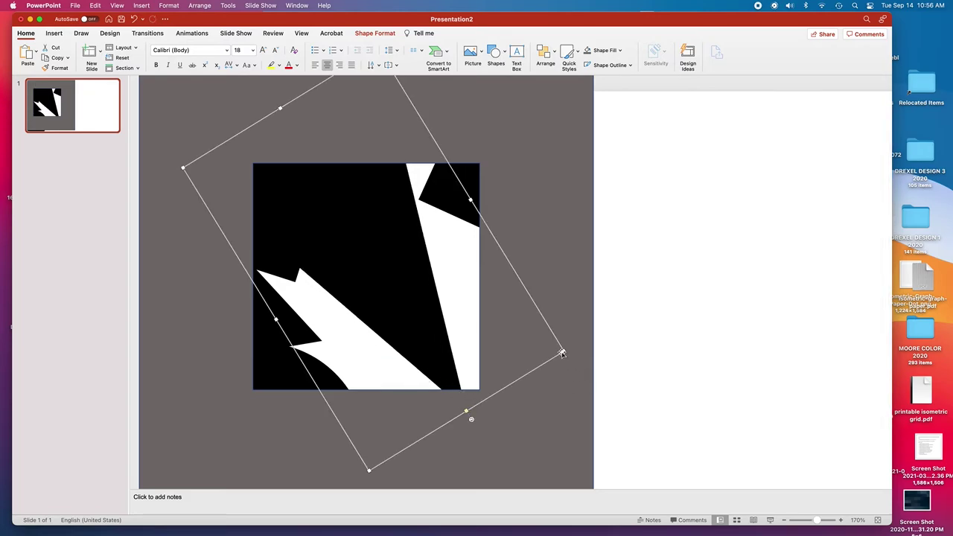
{"action": "left_click_drag", "start_coordinate": [565, 351], "coordinate": [474, 308]}
{"action": "left_click_drag", "start_coordinate": [366, 300], "coordinate": [435, 370]}
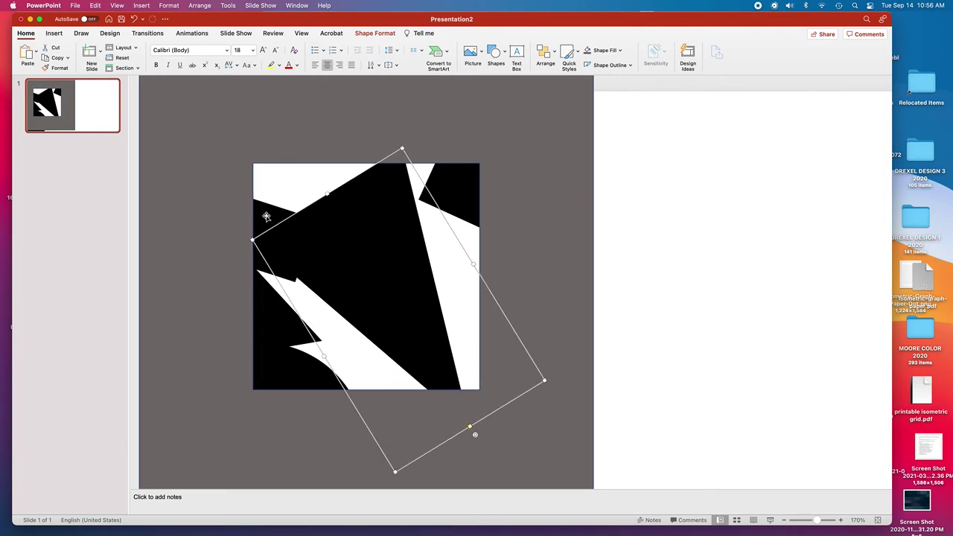
{"action": "left_click_drag", "start_coordinate": [264, 215], "coordinate": [537, 329]}
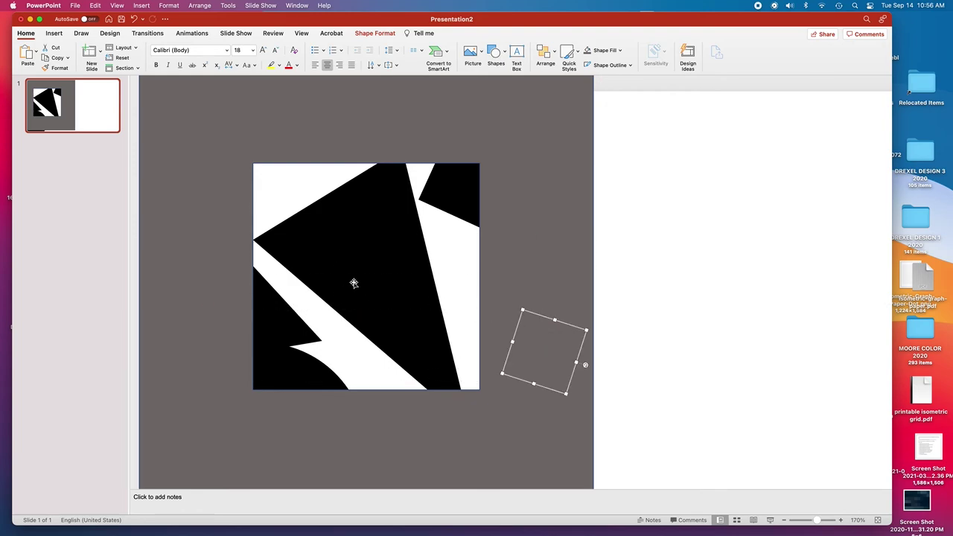
{"action": "left_click_drag", "start_coordinate": [326, 195], "coordinate": [282, 149]}
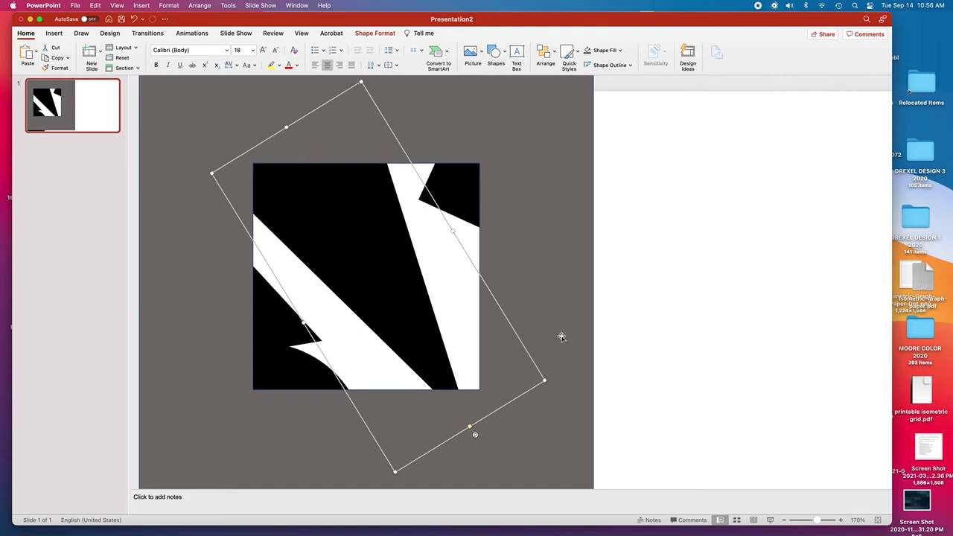
- Move the cropped picture and drag the small black square onto its lower-right corner
{"action": "left_click_drag", "start_coordinate": [572, 352], "coordinate": [528, 361]}
{"action": "left_click_drag", "start_coordinate": [724, 365], "coordinate": [459, 381]}
- Rotate the black square to 45° and nudge the diamond down-left over the picture's corner
{"action": "left_click", "coordinate": [711, 417]}
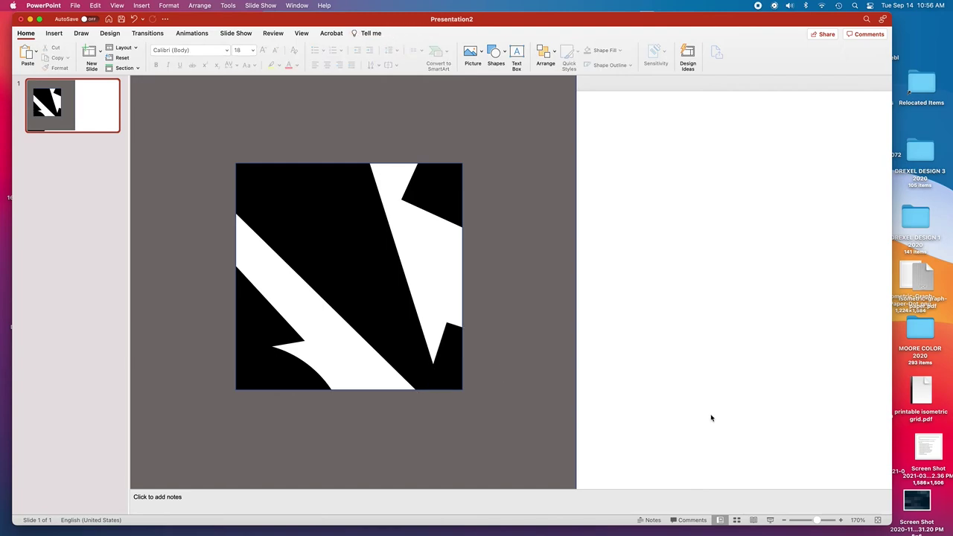
{"action": "scroll", "coordinate": [712, 419], "scroll_direction": "left", "scroll_amount": 1}
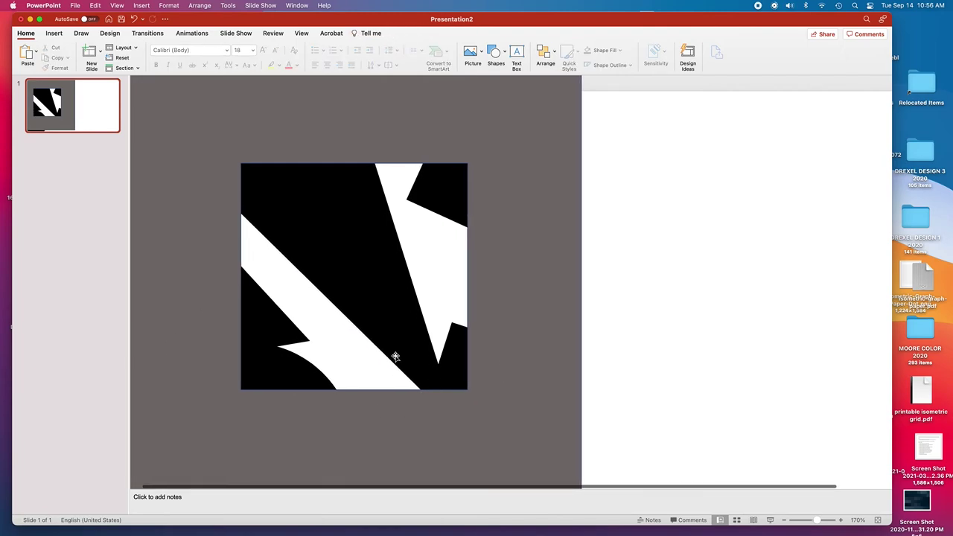
{"action": "left_click", "coordinate": [449, 368]}
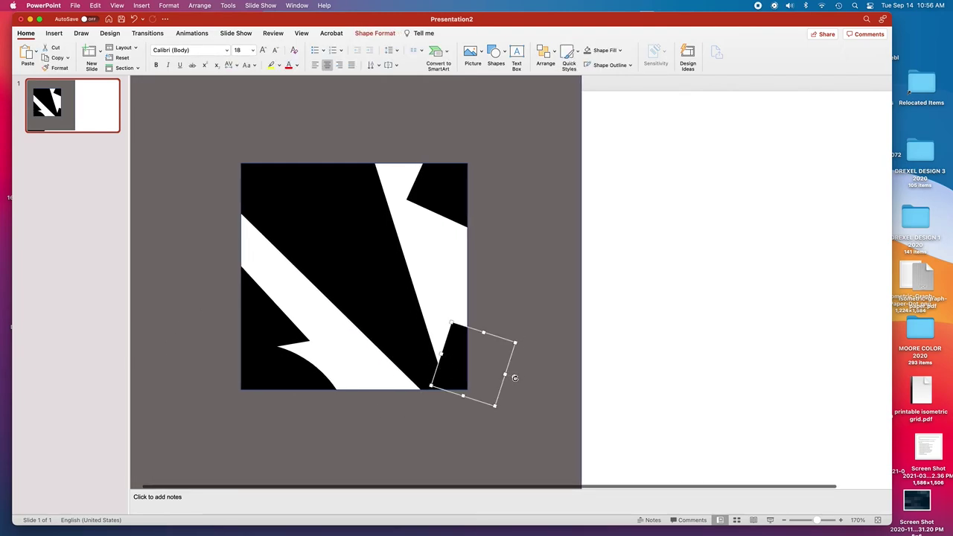
{"action": "left_click_drag", "start_coordinate": [516, 379], "coordinate": [504, 394]}
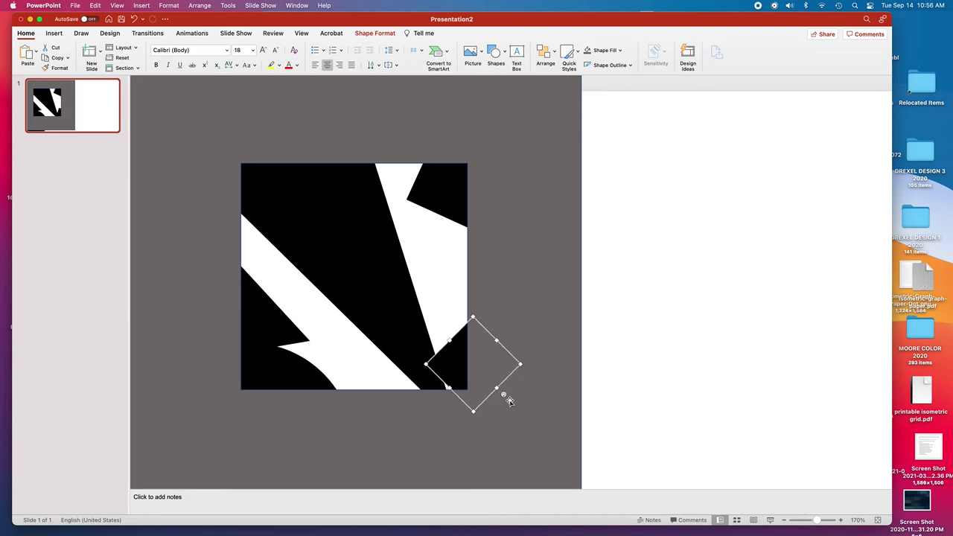
{"action": "mouse_move", "coordinate": [460, 360]}
{"action": "left_mouse_down"}
{"action": "mouse_move", "coordinate": [449, 361]}
{"action": "mouse_move", "coordinate": [457, 377]}
{"action": "left_mouse_up"}
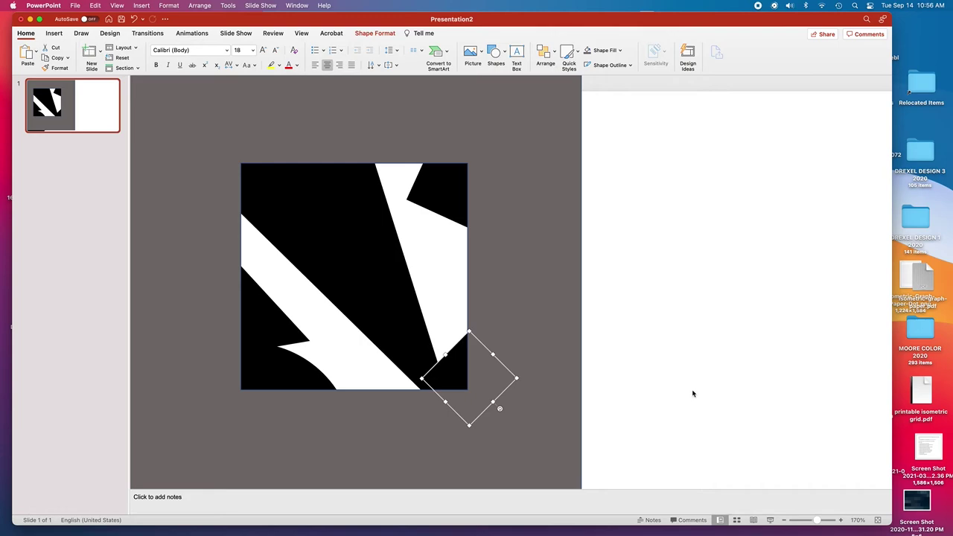
{"action": "left_click", "coordinate": [519, 427]}
{"action": "scroll", "coordinate": [801, 455], "scroll_direction": "left", "scroll_amount": 2}
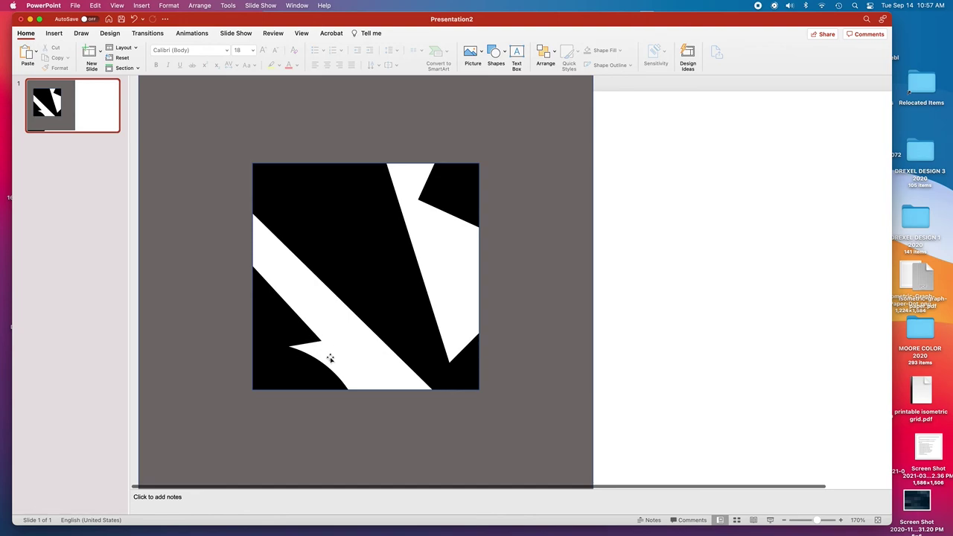
- Shift and tilt the lower-left curved shape slightly right, comparing versions with undo and redo
{"action": "mouse_move", "coordinate": [327, 377]}
{"action": "left_mouse_down"}
{"action": "mouse_move", "coordinate": [366, 386]}
{"action": "mouse_move", "coordinate": [344, 377]}
{"action": "left_mouse_up"}
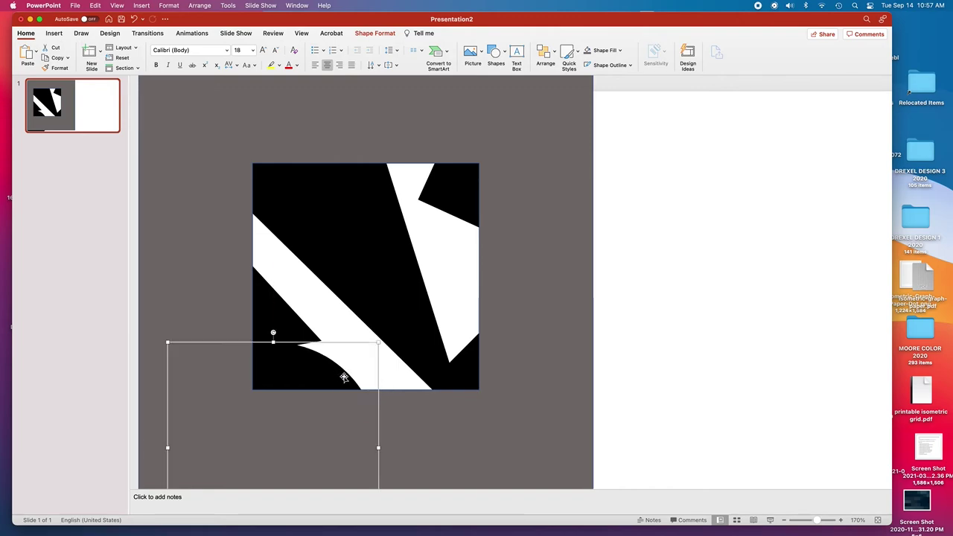
{"action": "left_click", "coordinate": [659, 427]}
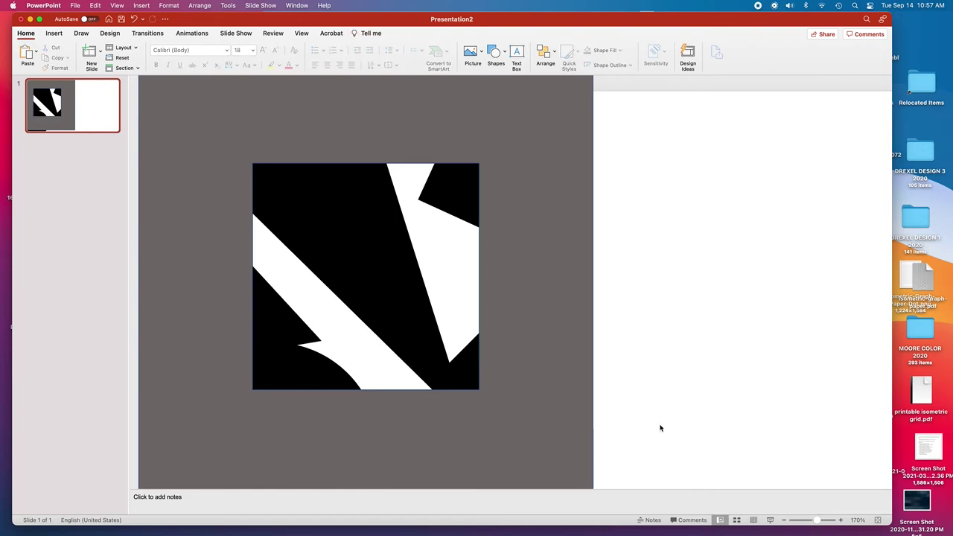
{"action": "left_click_drag", "start_coordinate": [271, 310], "coordinate": [257, 300]}
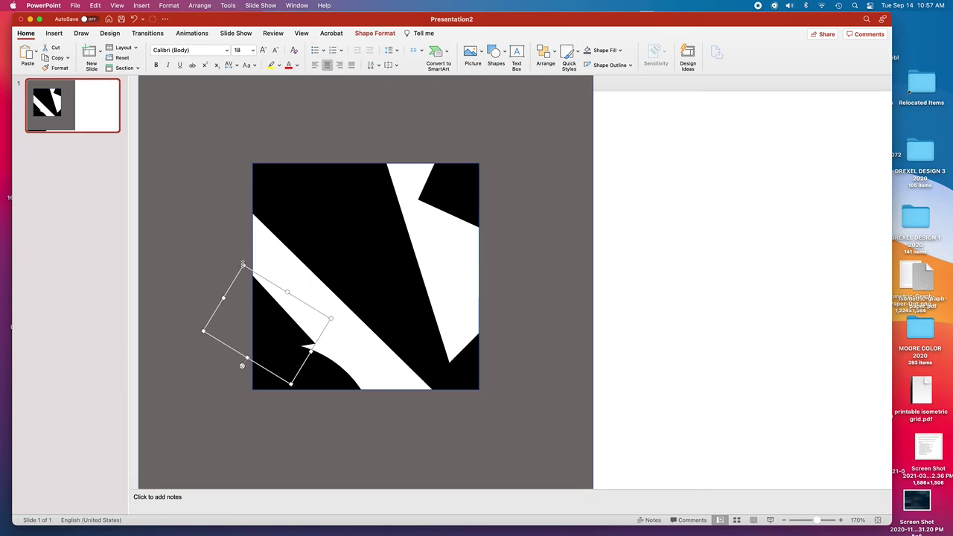
{"action": "left_click_drag", "start_coordinate": [241, 366], "coordinate": [248, 383]}
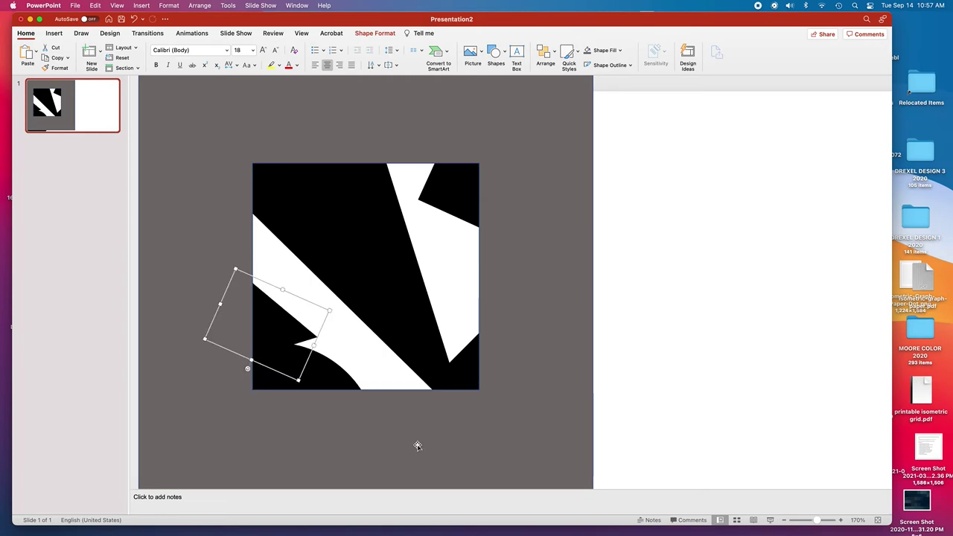
{"action": "left_click", "coordinate": [679, 393]}
{"action": "left_click_drag", "start_coordinate": [354, 404], "coordinate": [284, 317]}
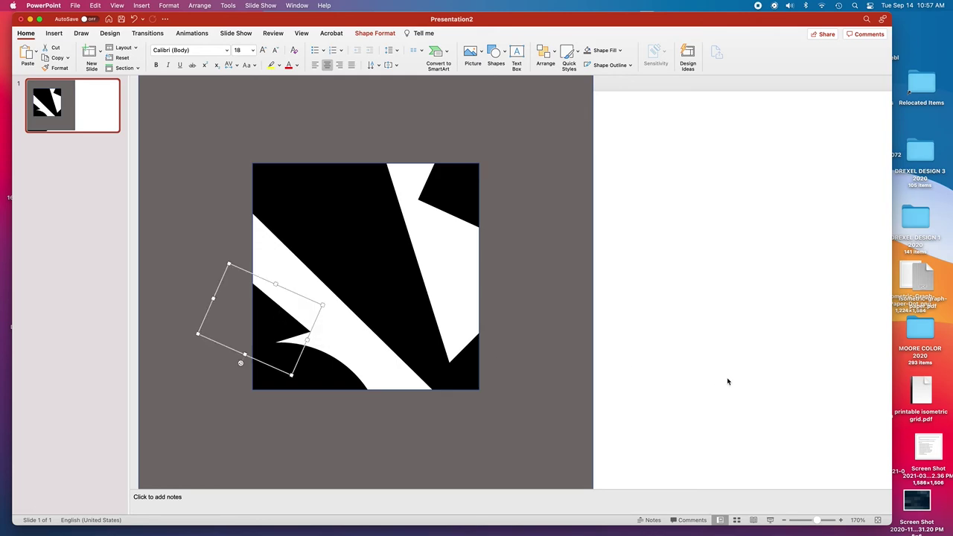
{"action": "left_click", "coordinate": [727, 381]}
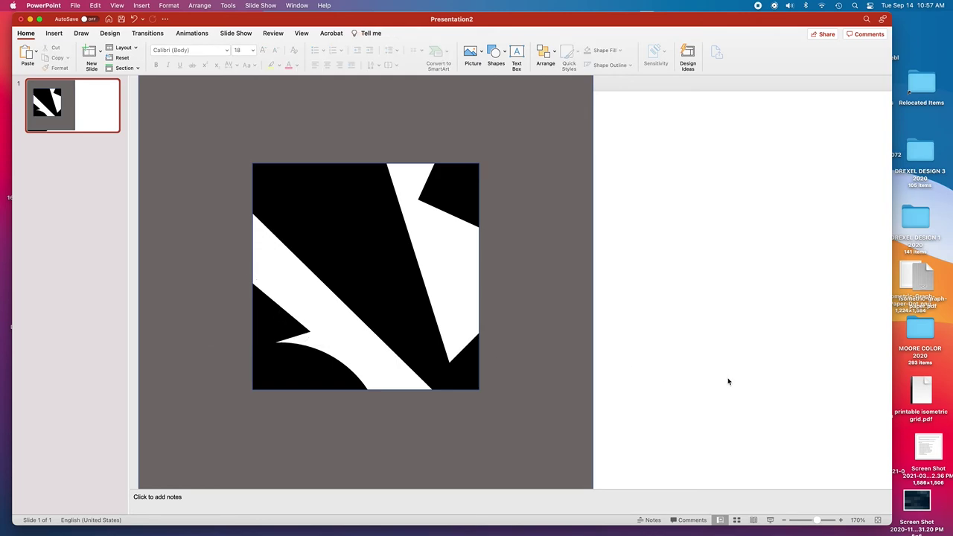
{"action": "key", "text": "super+z"}
{"action": "key", "text": "super+z"}
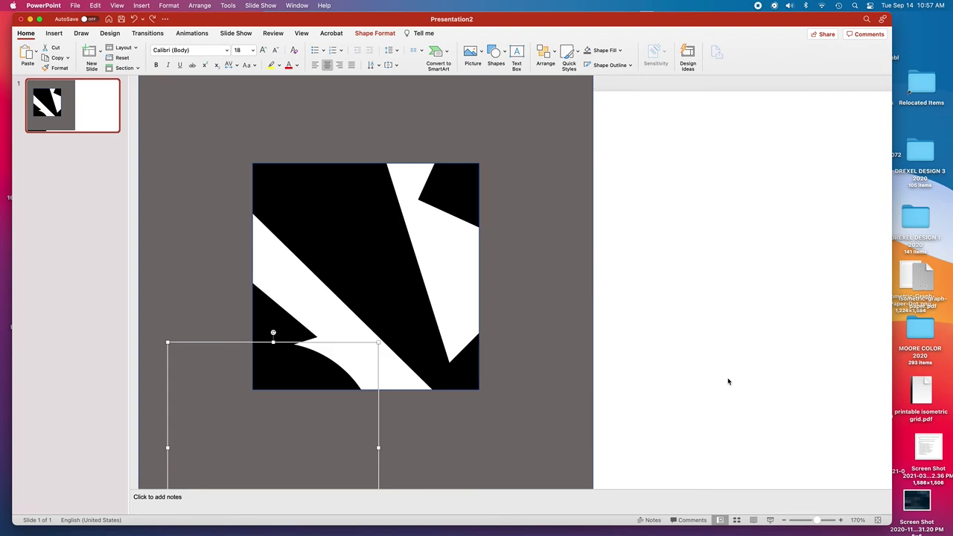
{"action": "key", "text": "super+y"}
{"action": "key", "text": "super+y"}
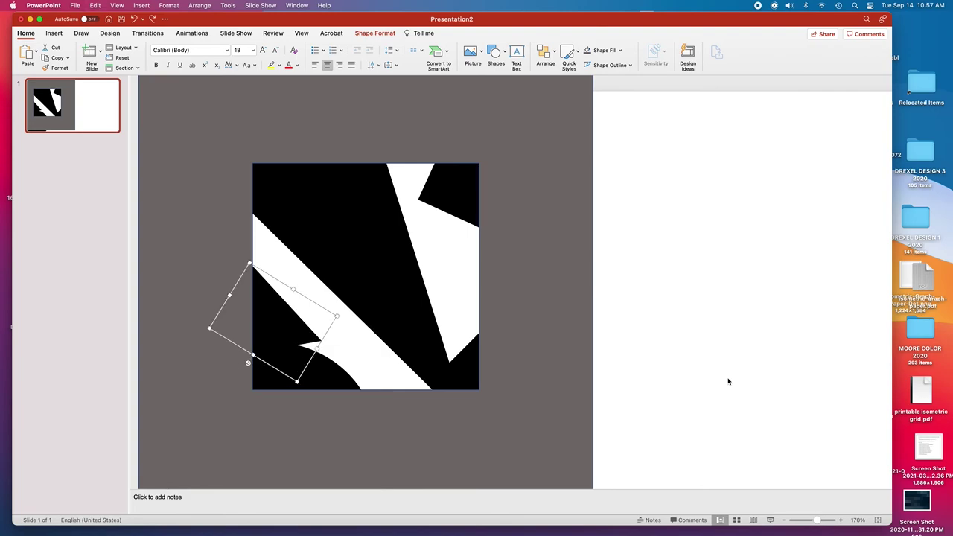
{"action": "key", "text": "Escape"}
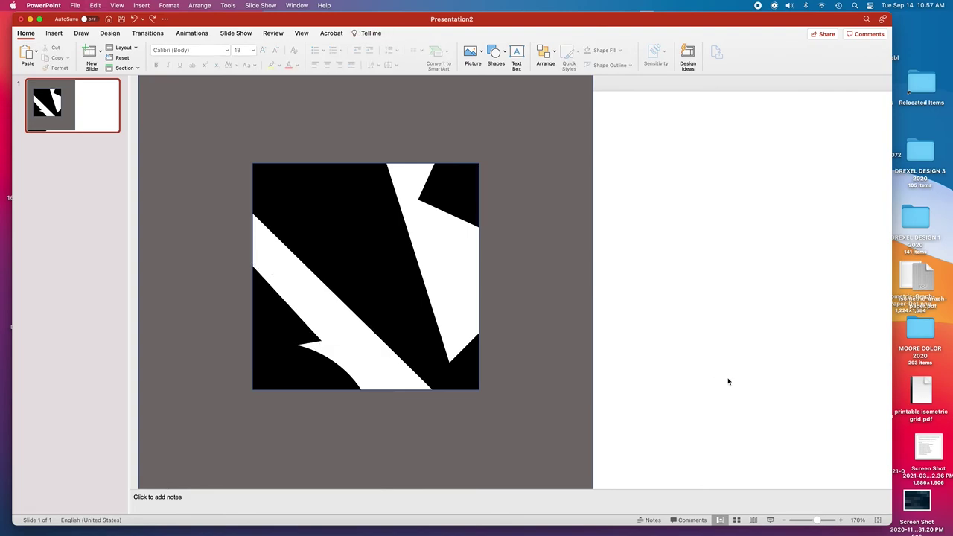
{"action": "left_click", "coordinate": [430, 386]}
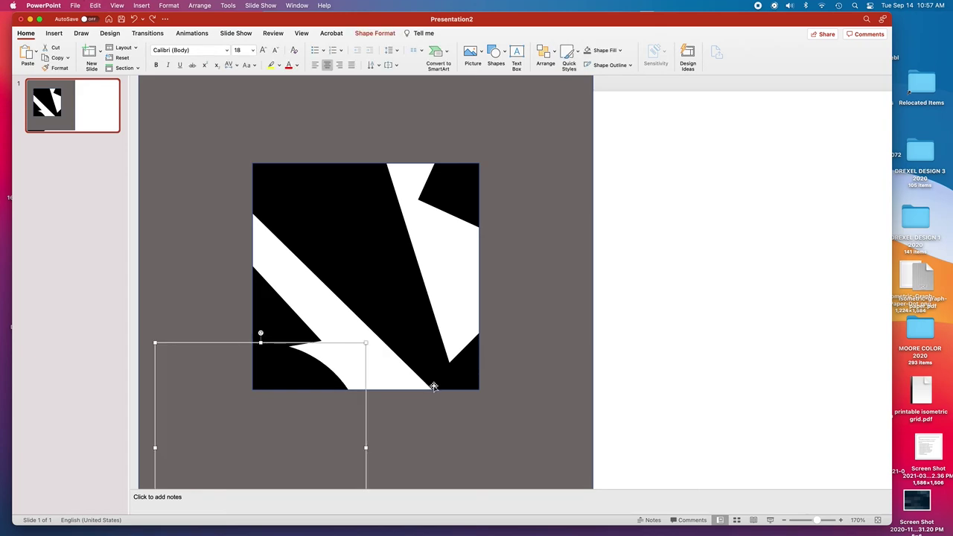
{"action": "key", "text": "Tab"}
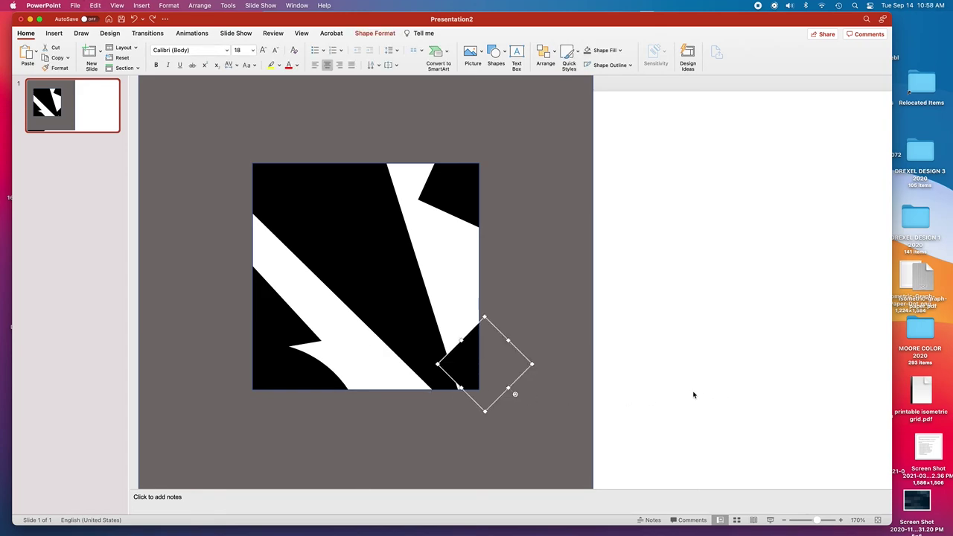
{"action": "left_click", "coordinate": [96, 5]}
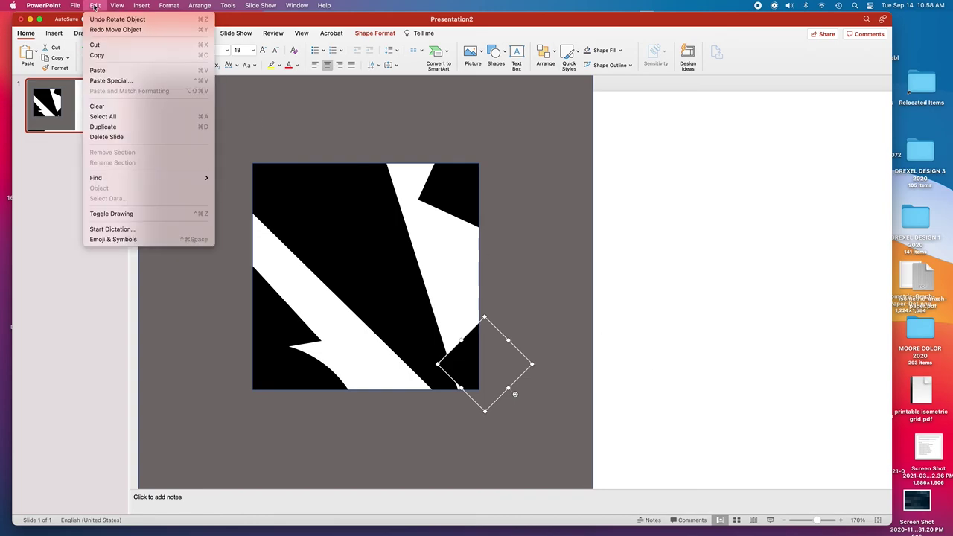
{"action": "left_click", "coordinate": [104, 30]}
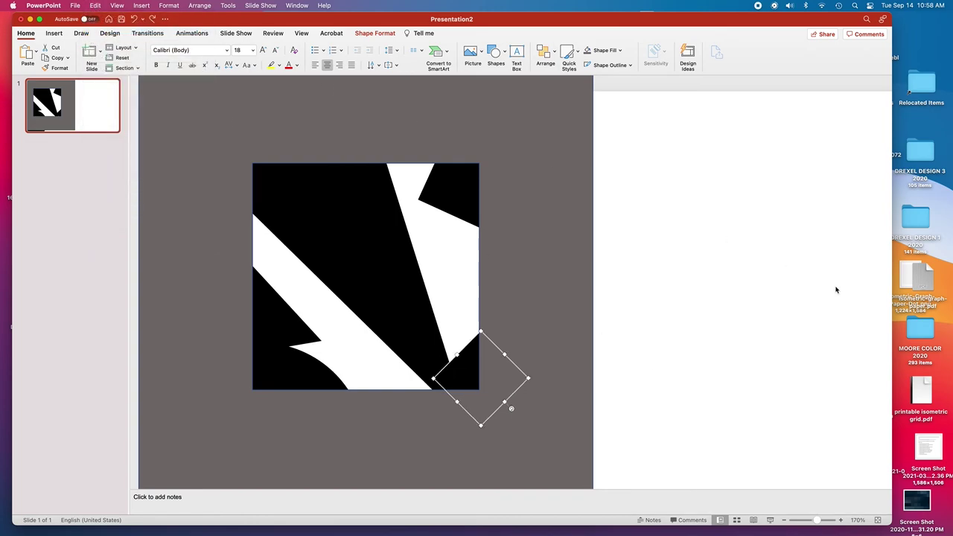
{"action": "key", "text": "Delete"}
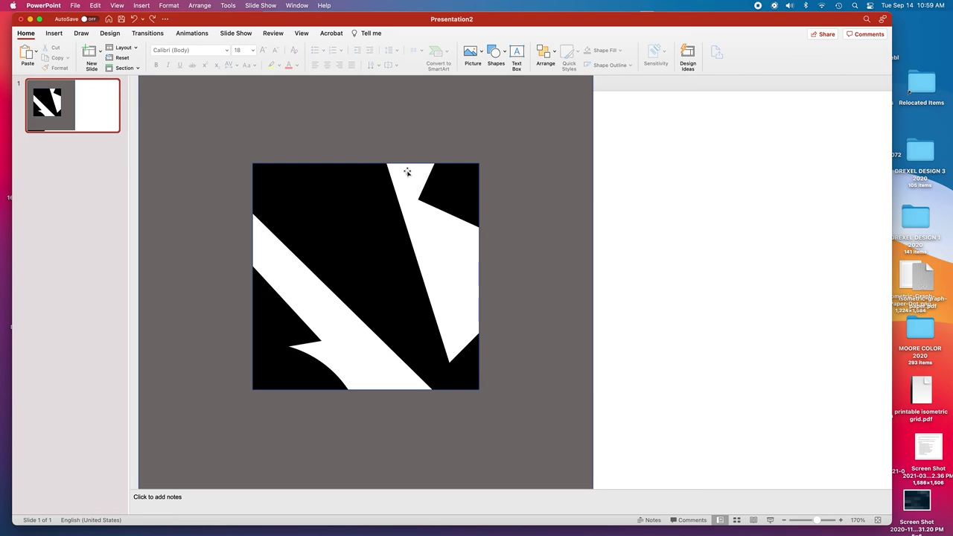
{"action": "scroll", "coordinate": [473, 227], "scroll_direction": "right", "scroll_amount": 1}
{"action": "scroll", "coordinate": [489, 238], "scroll_direction": "left", "scroll_amount": 1}
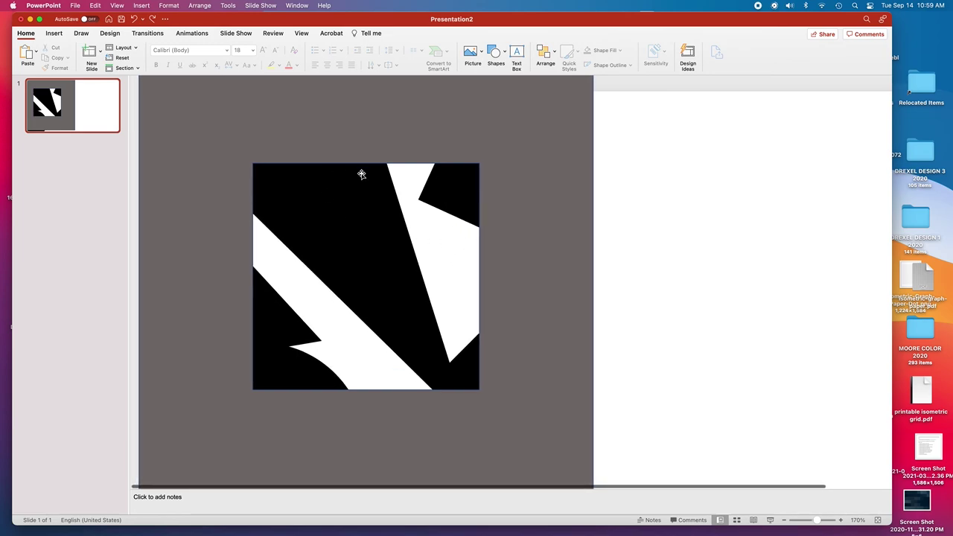